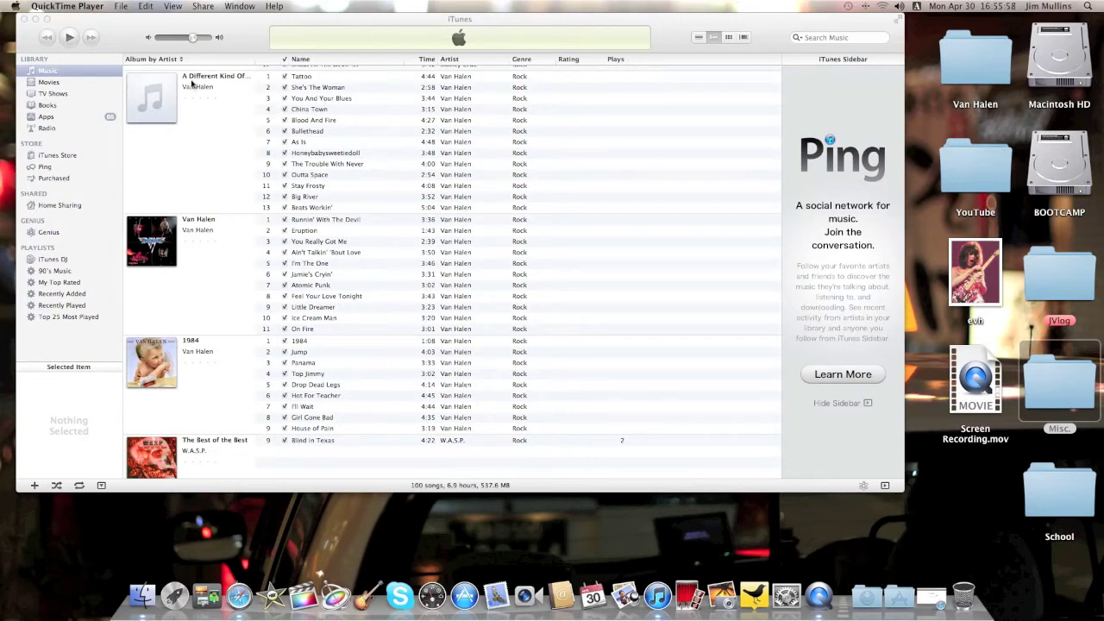
- Get album artwork for the Van Halen track Tattoo and check the artwork on China Town
click(303, 79)
right_click(303, 79)
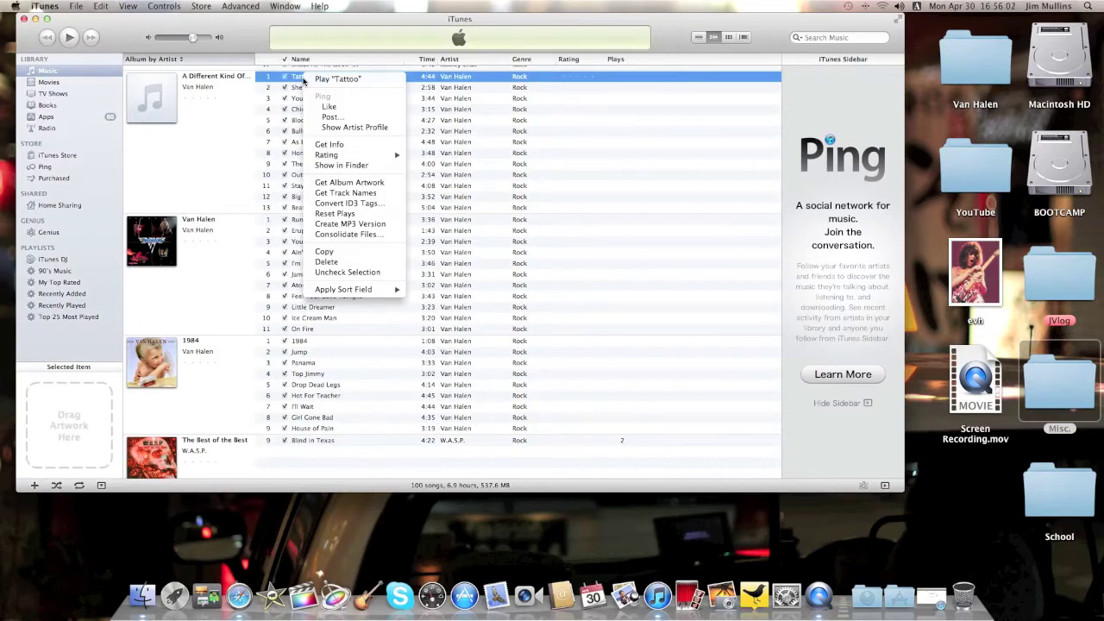
click(350, 183)
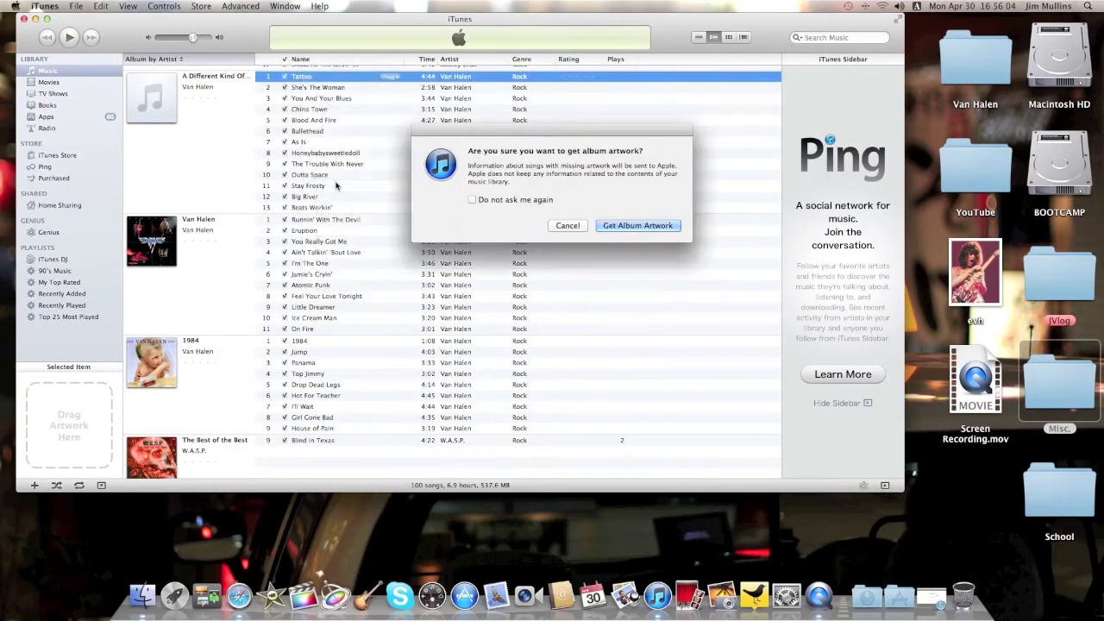
click(651, 227)
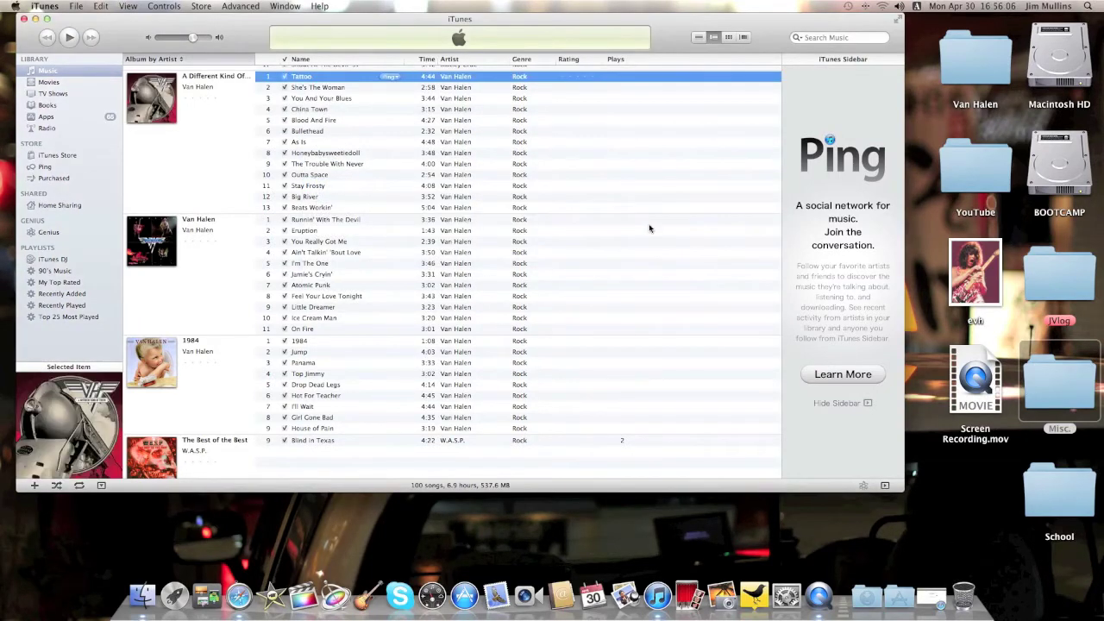
click(324, 100)
click(322, 109)
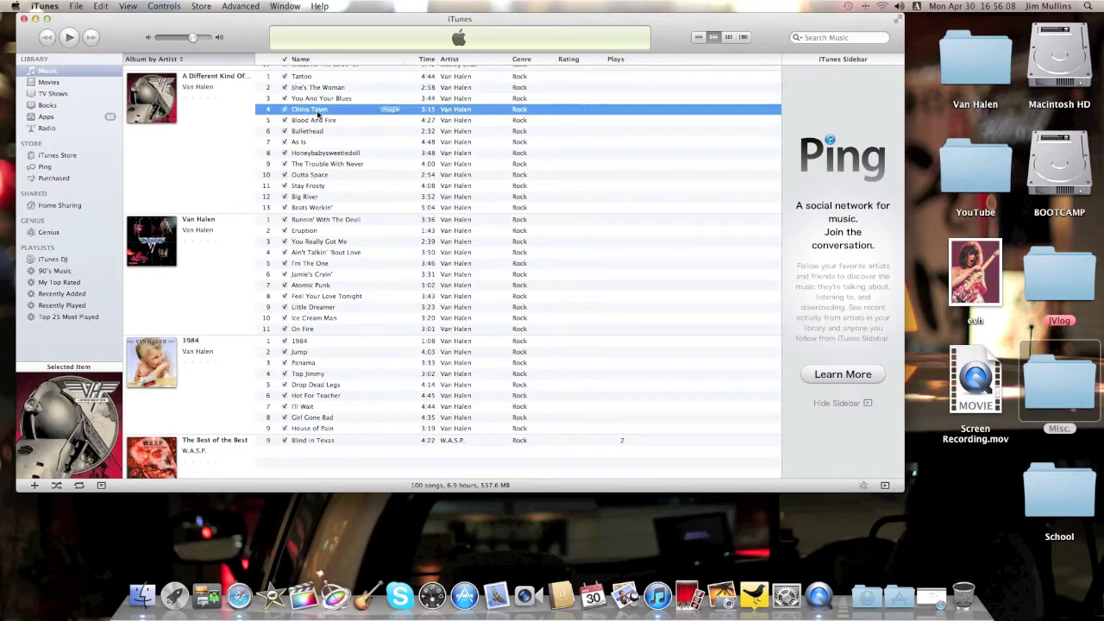
- Clear the downloaded artwork from the Tattoo track only and check the artwork on the neighbouring tracks up to China Town
click(306, 80)
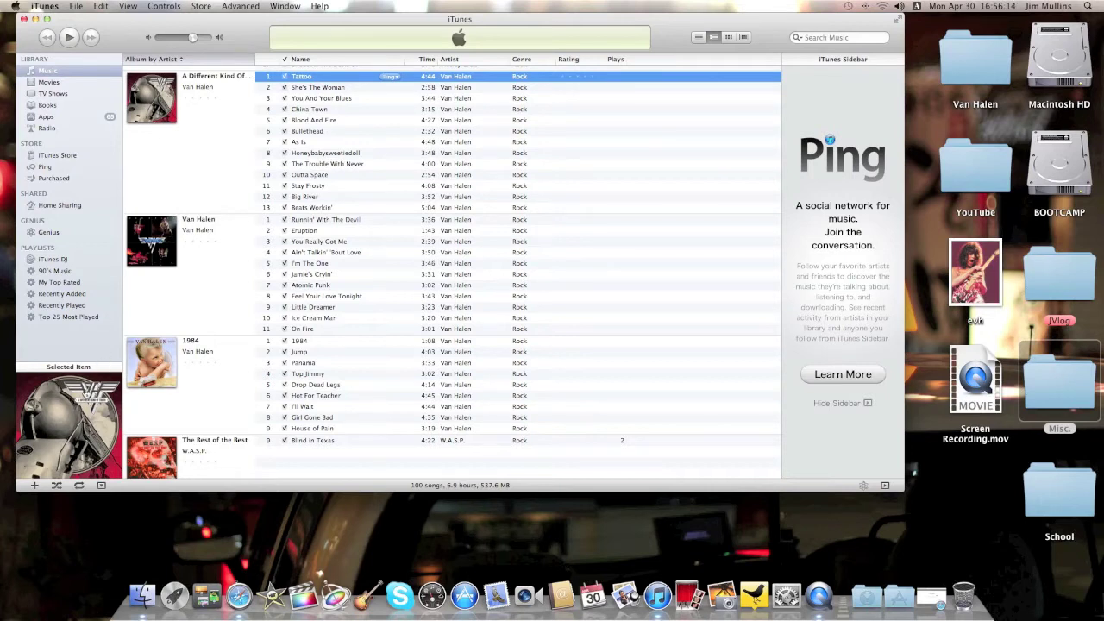
right_click(302, 80)
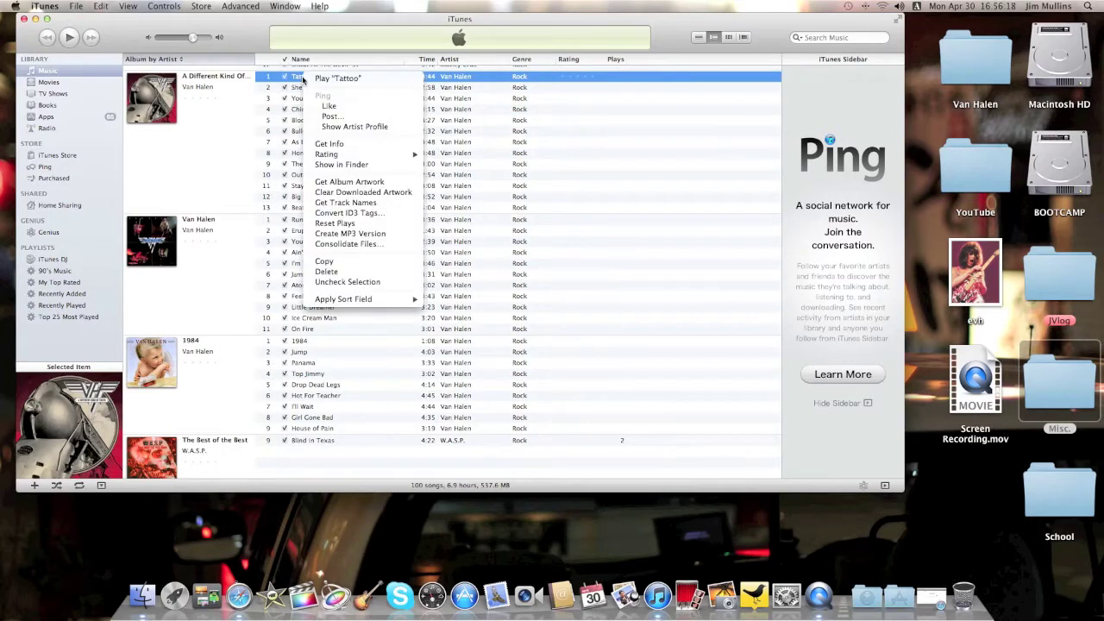
click(343, 196)
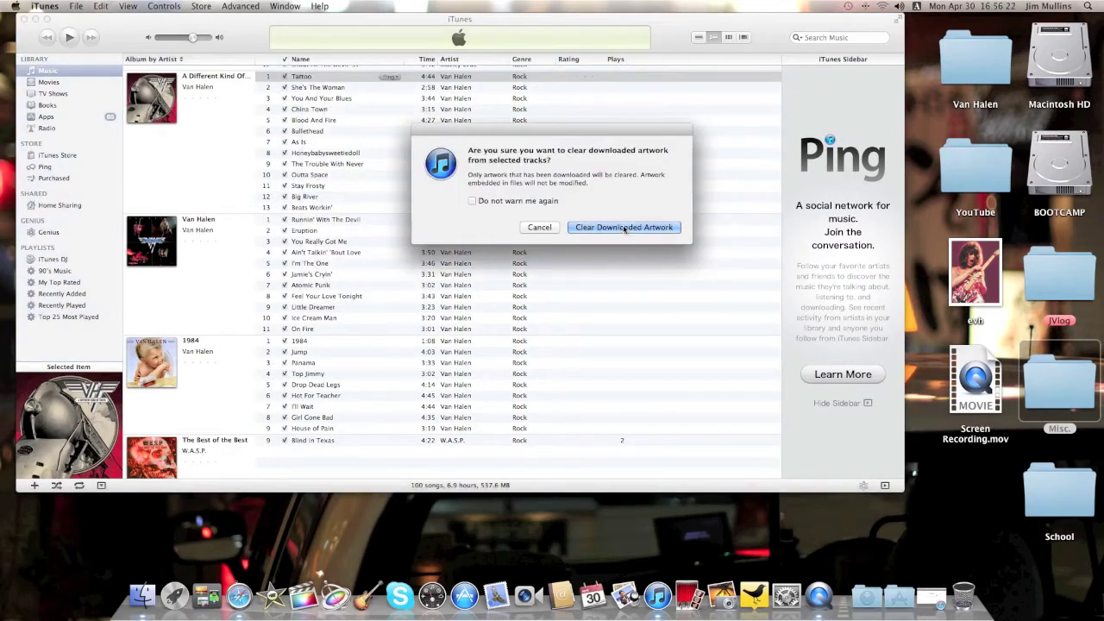
click(623, 228)
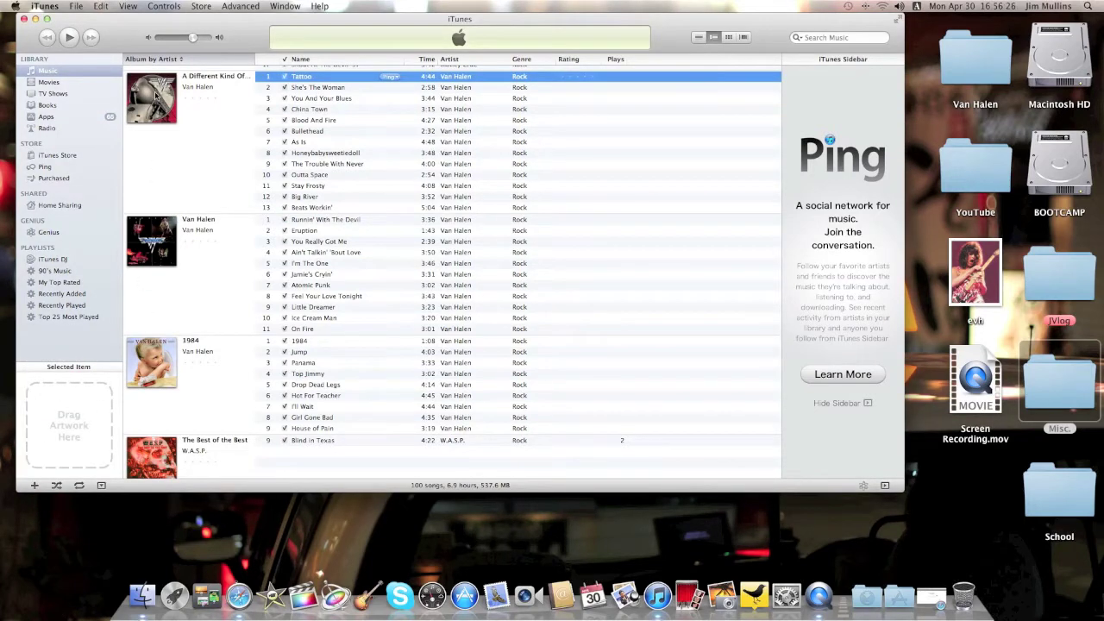
click(326, 88)
click(325, 99)
click(322, 109)
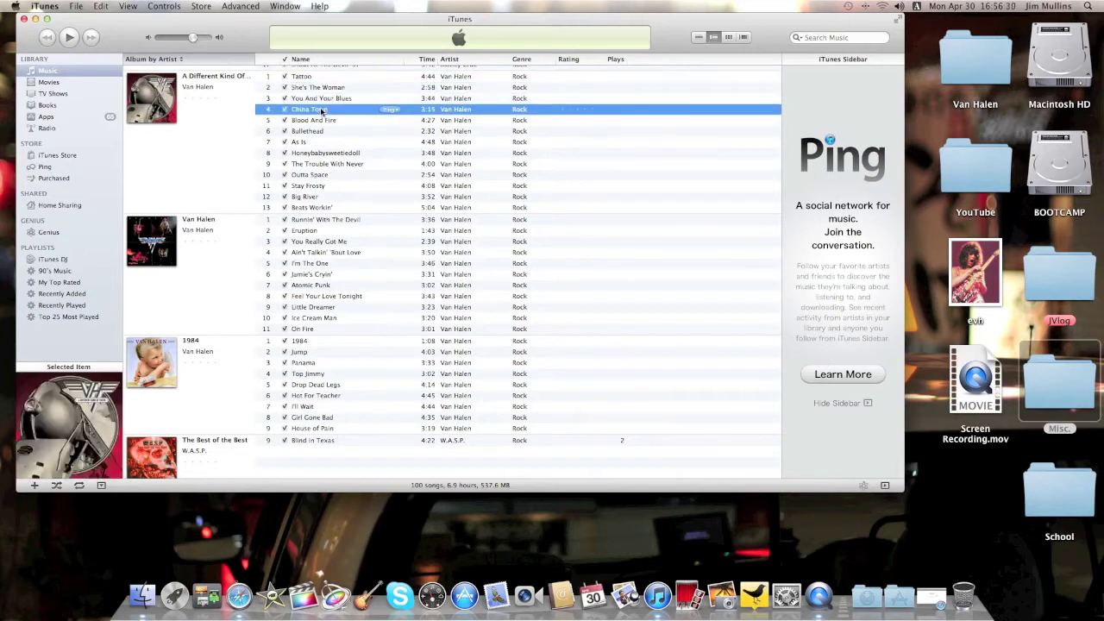
- Clear the downloaded artwork from all tracks from Tattoo through Beats Workin', check Outta Space, and clear the selection
click(309, 78)
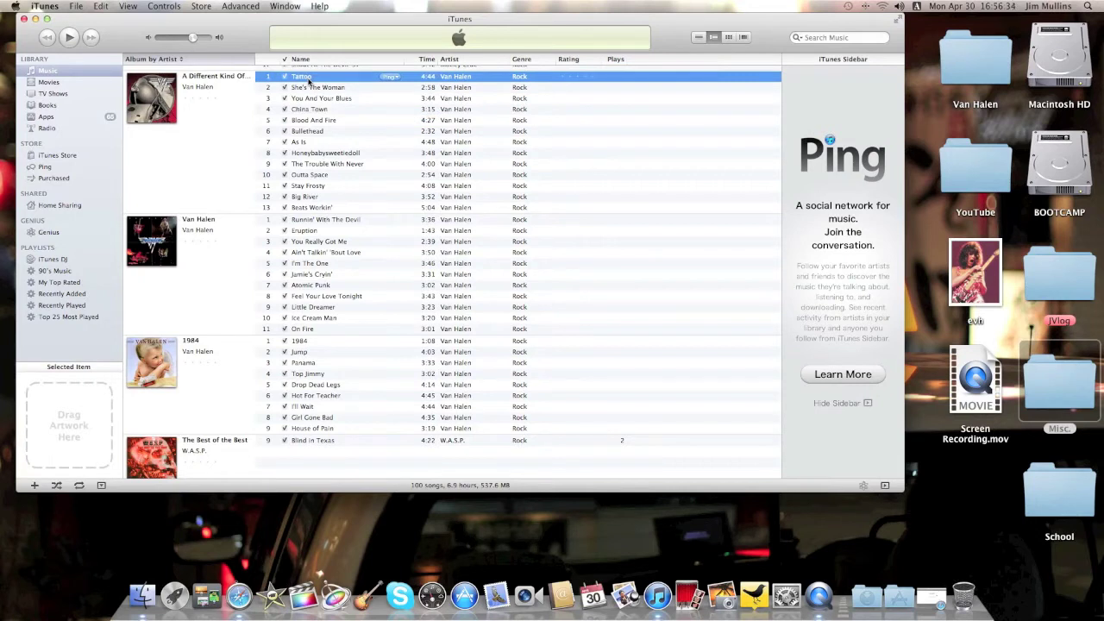
shift+click(311, 208)
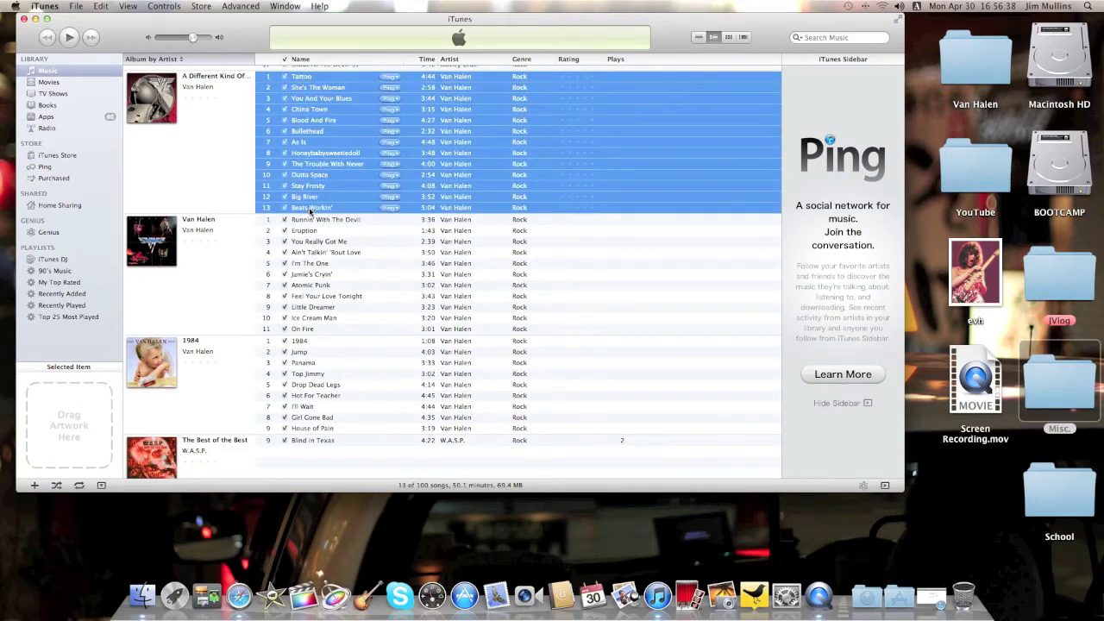
right_click(311, 110)
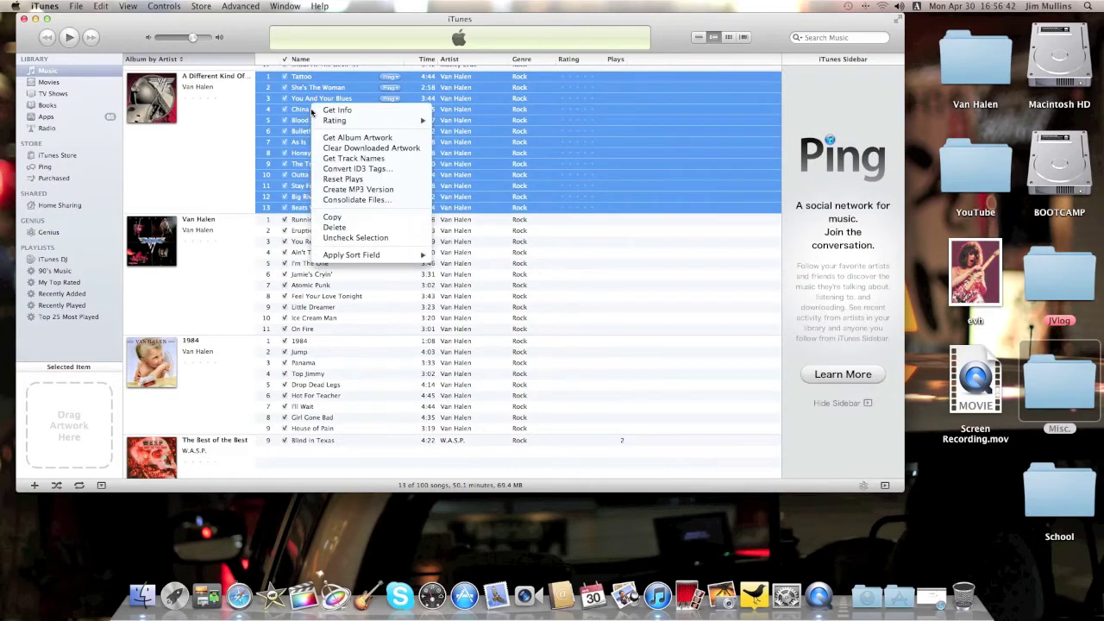
click(345, 150)
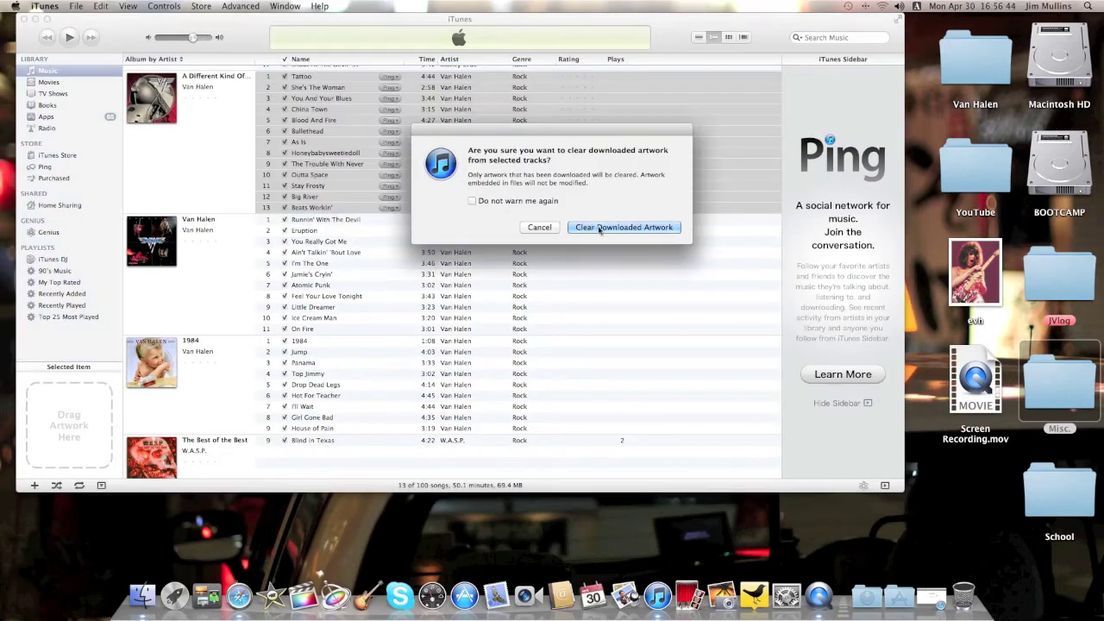
click(615, 228)
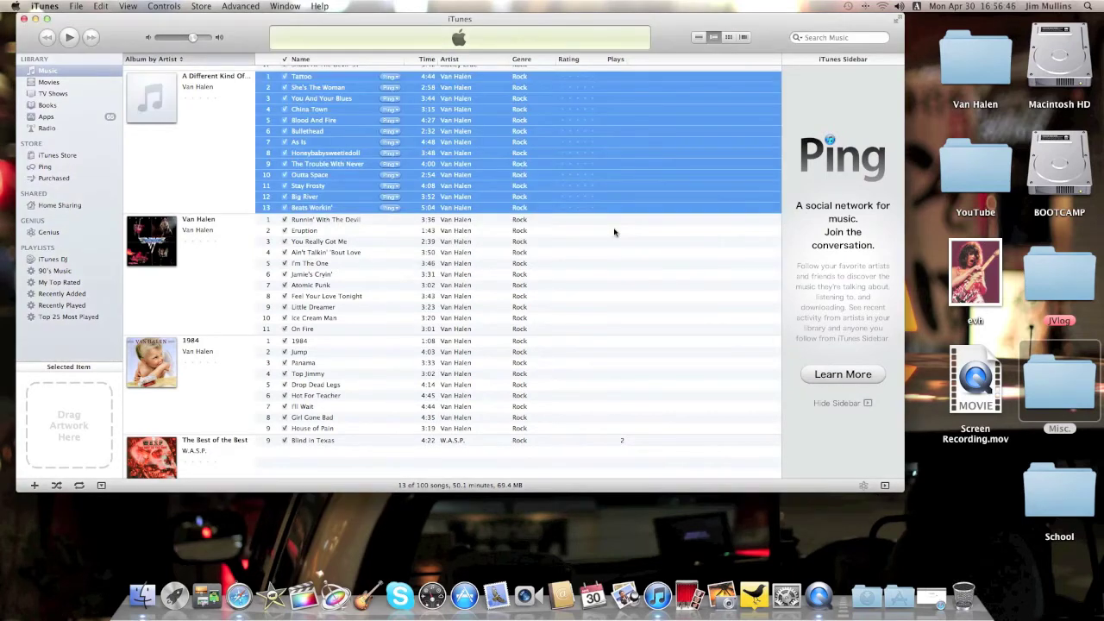
click(371, 164)
click(323, 176)
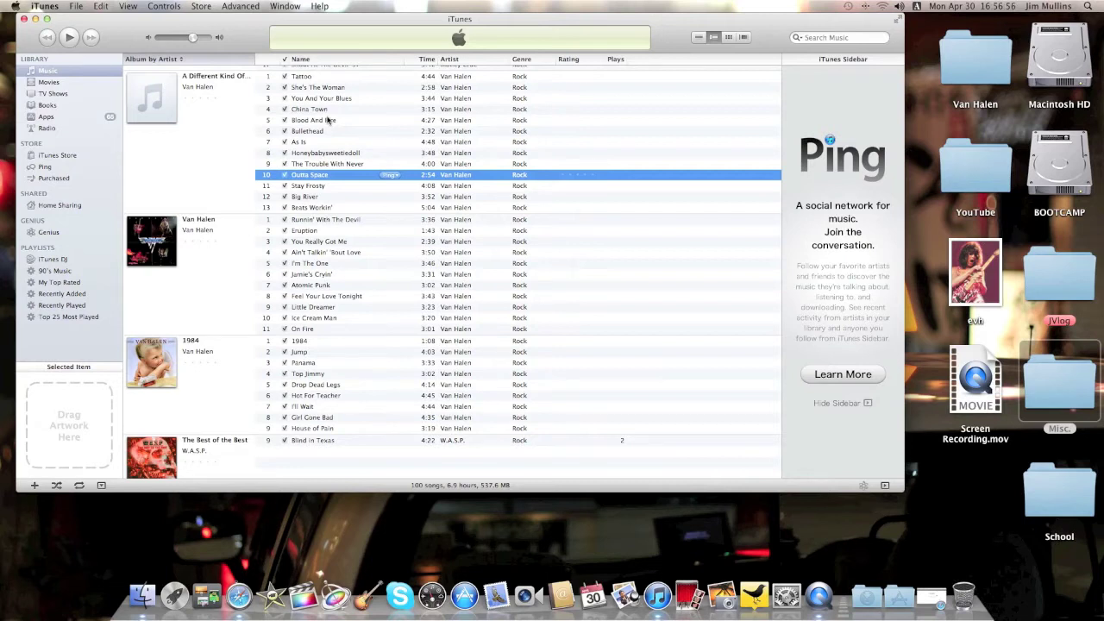
click(244, 126)
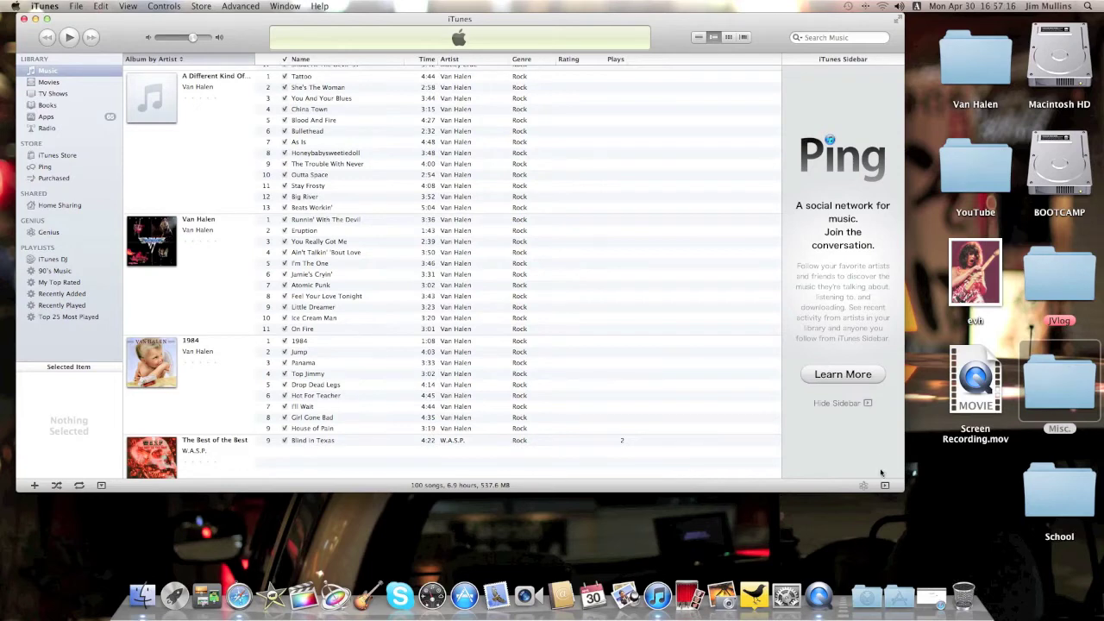
- Switch to Safari and search Google Images for "different kind of truth"
click(930, 589)
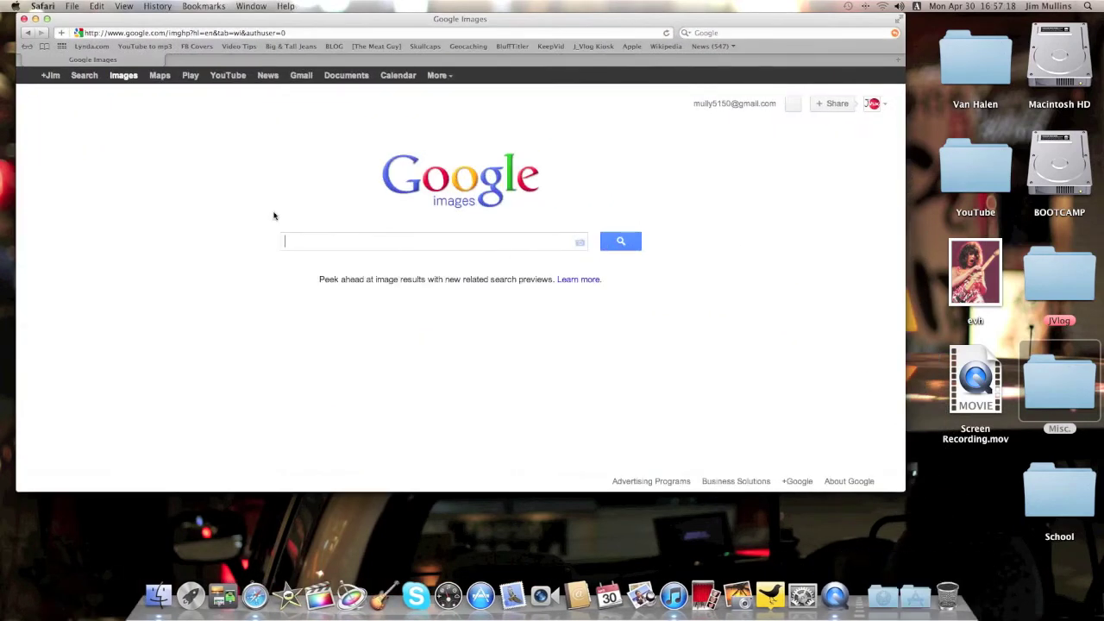
click(129, 77)
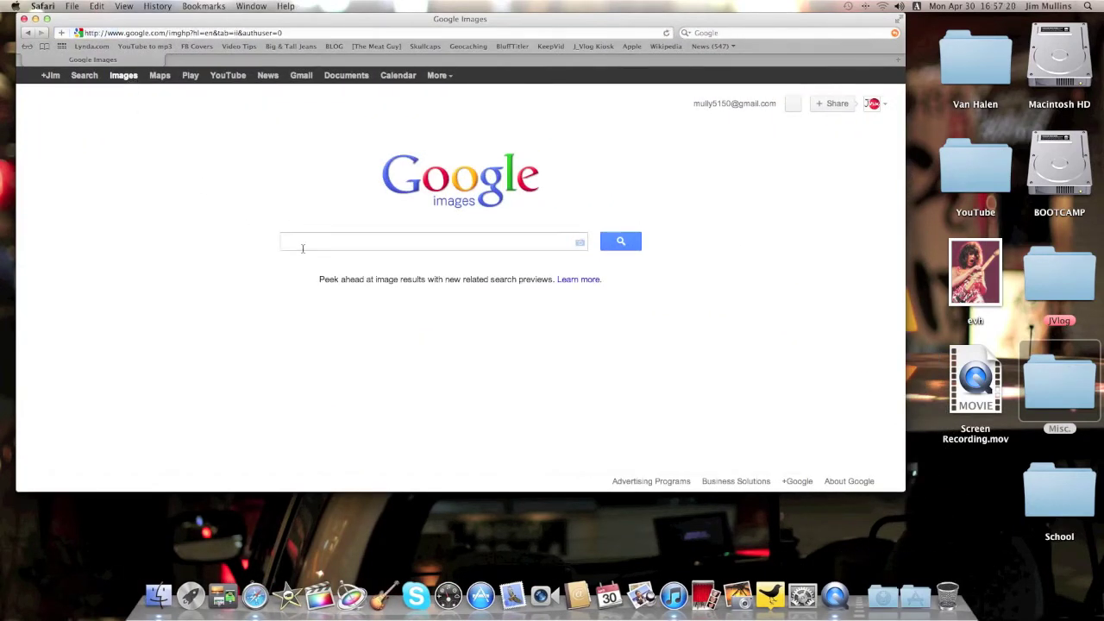
text(dif)
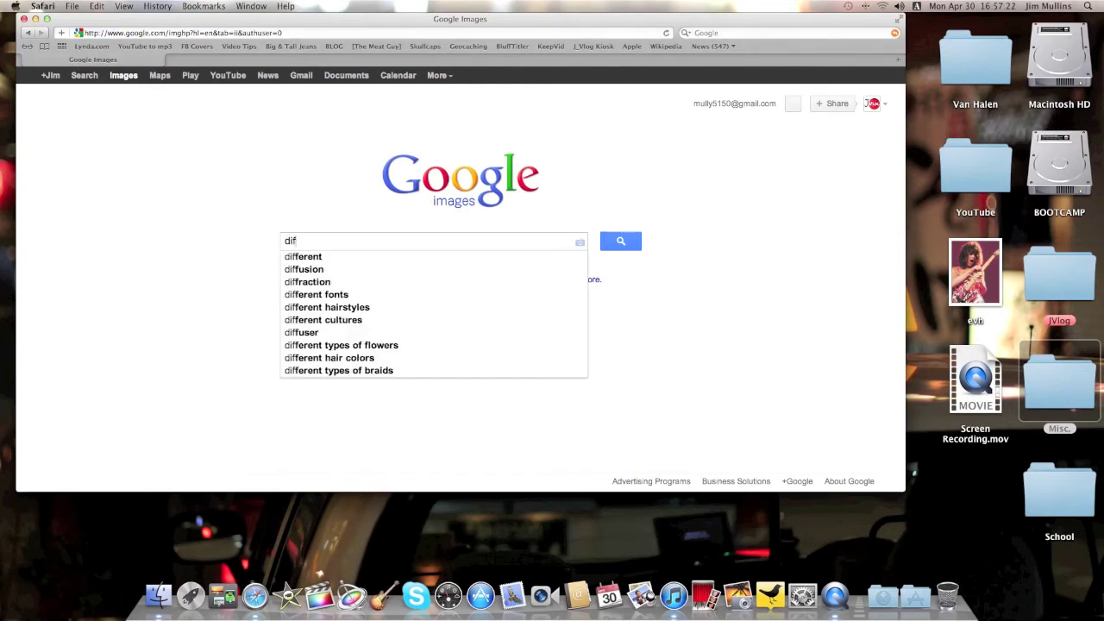
text(ferent kind of truth)
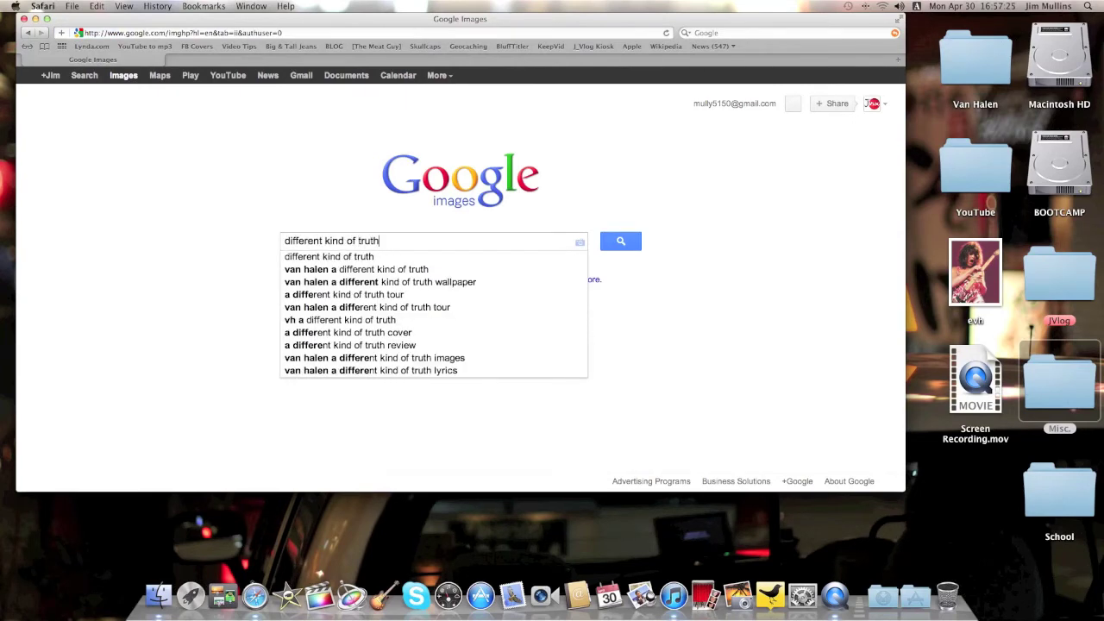
key(Return)
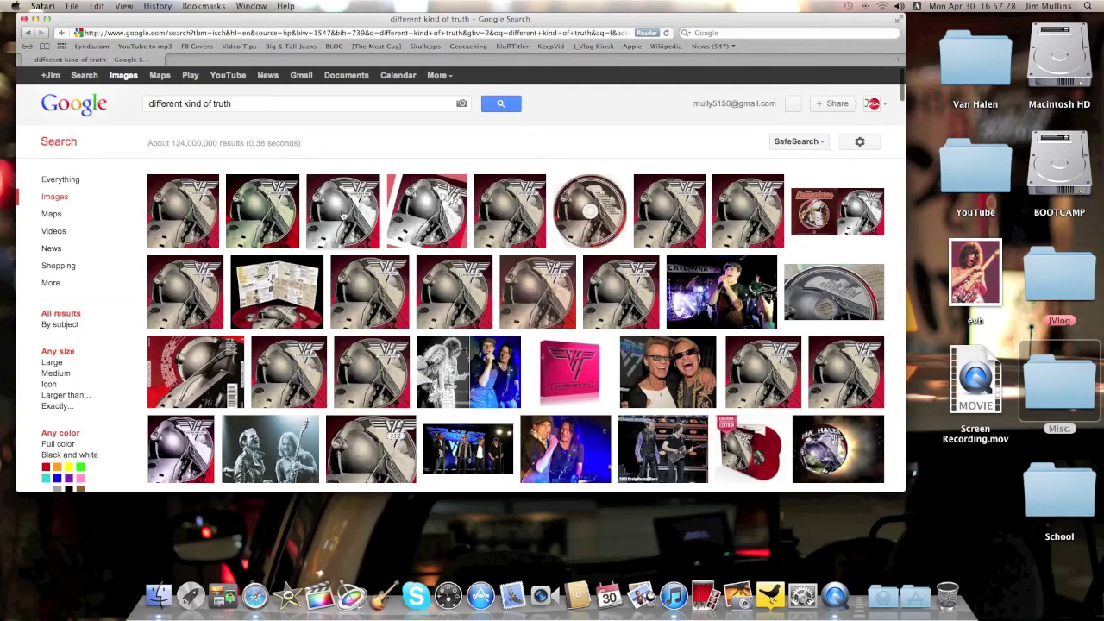
- Save the 300 × 300 amazon.com album cover image to the Desktop as vh1 and close the browser window
mouse_move(342, 215)
click(342, 215)
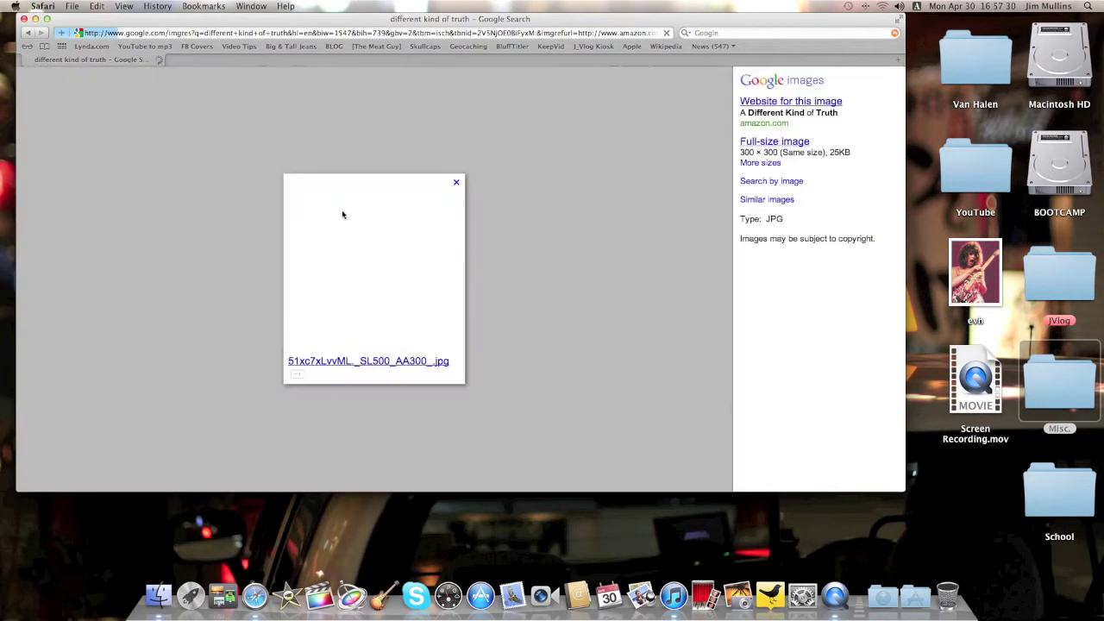
right_click(348, 219)
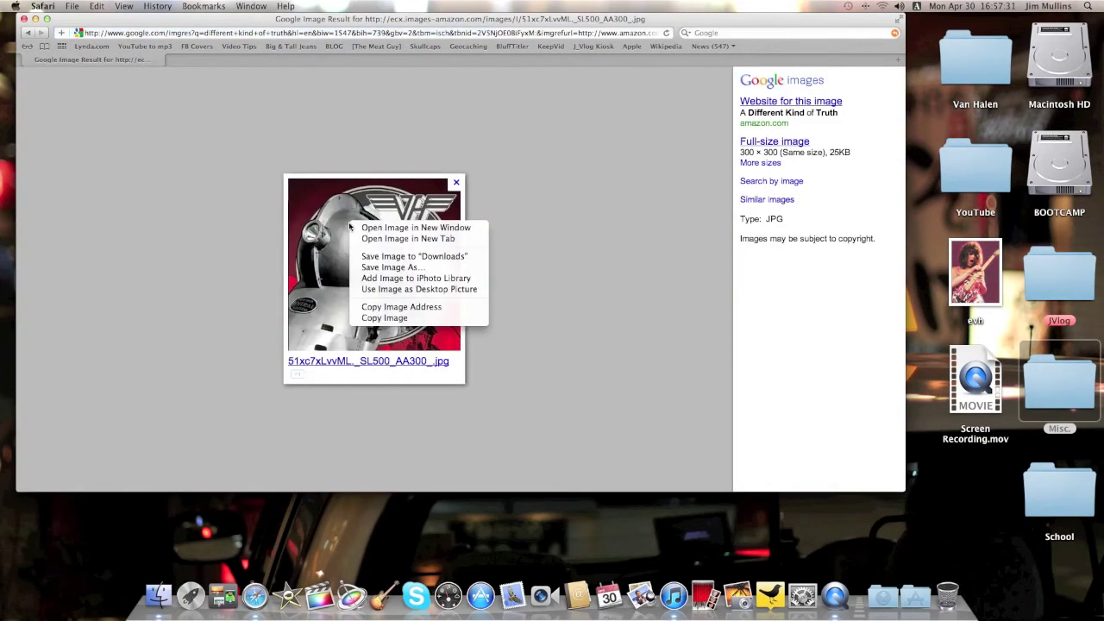
click(383, 268)
text(vh1)
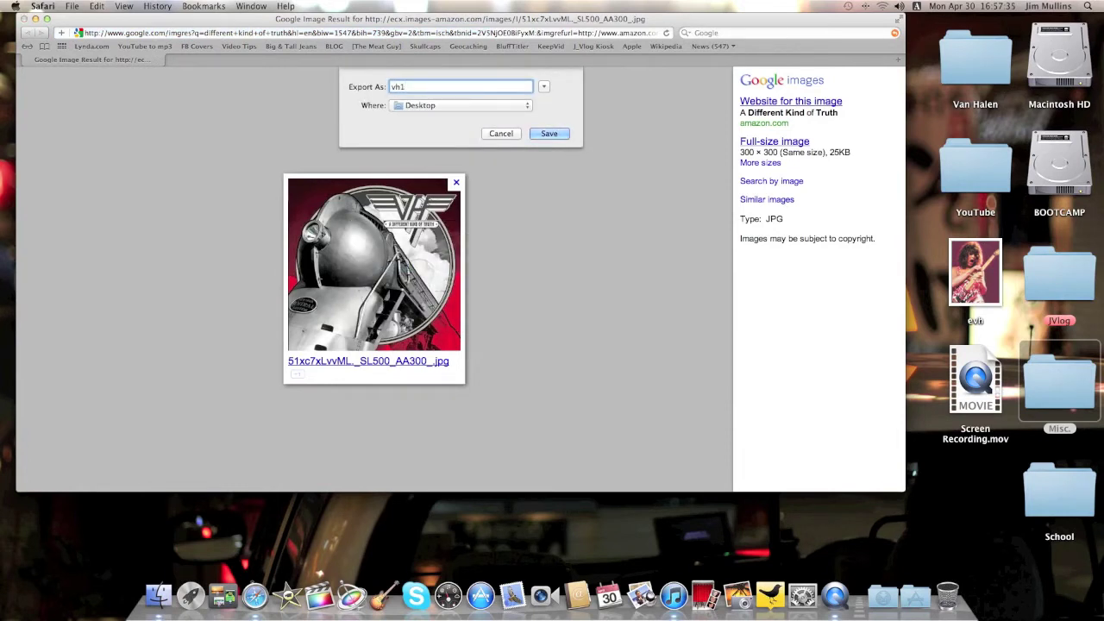
key(Return)
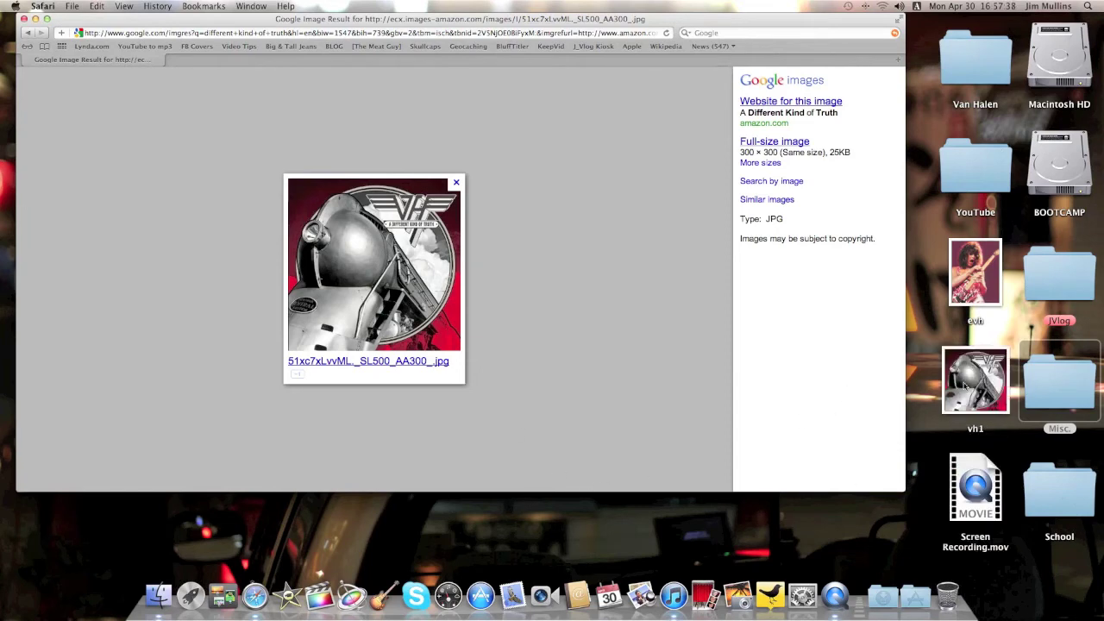
click(23, 18)
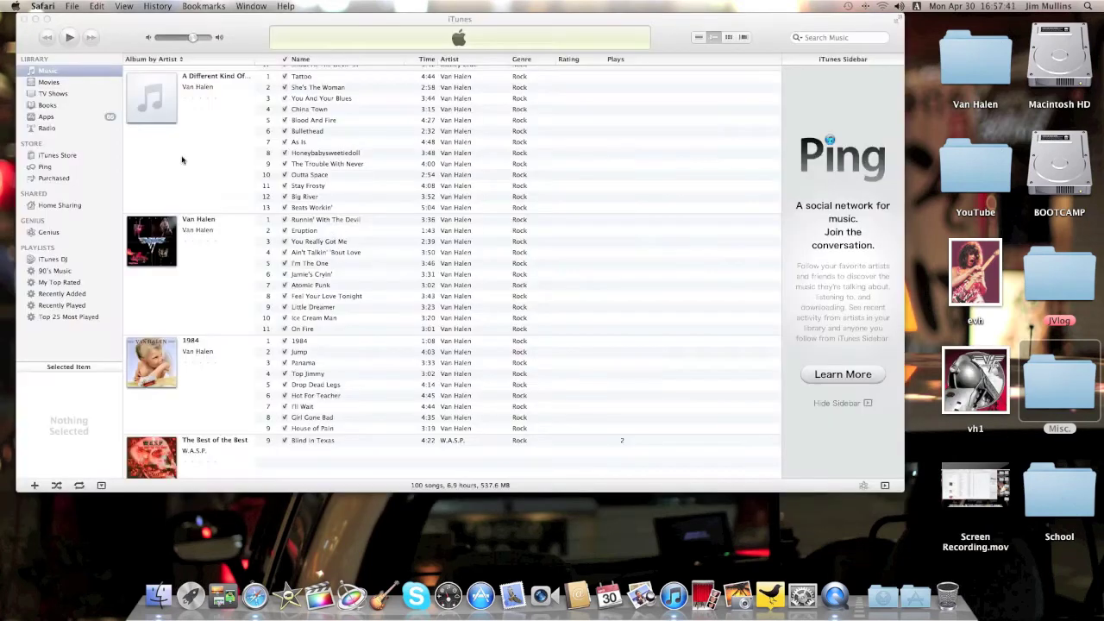
- Select the tracks from Tattoo through Beats Workin' and try out placing the vh1 desktop image as their artwork
click(301, 81)
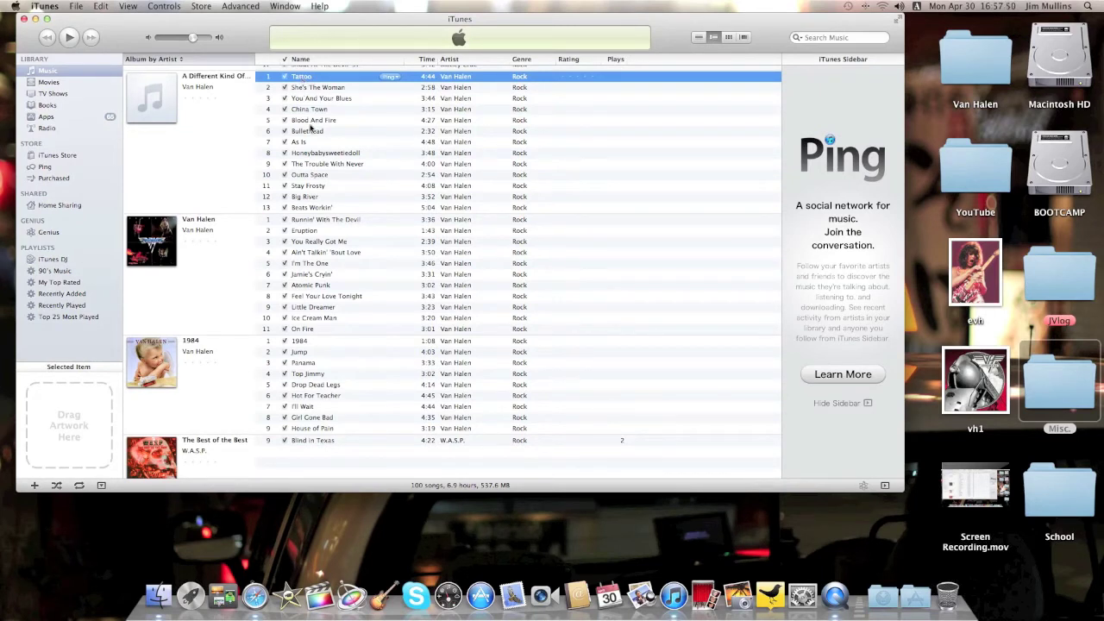
shift+click(318, 209)
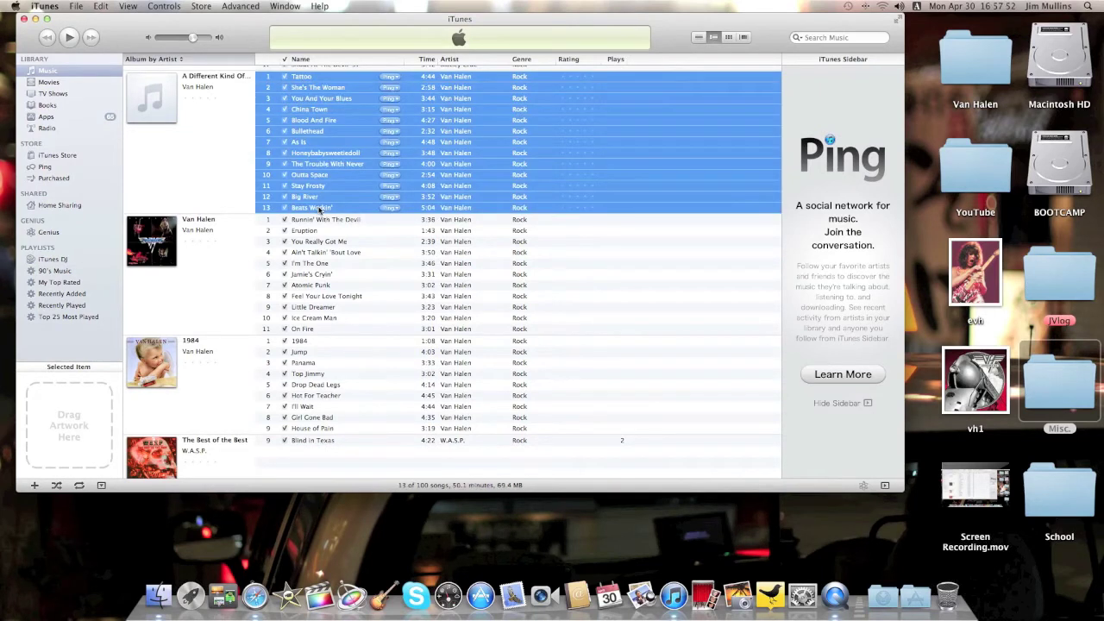
drag(975, 380, 85, 415)
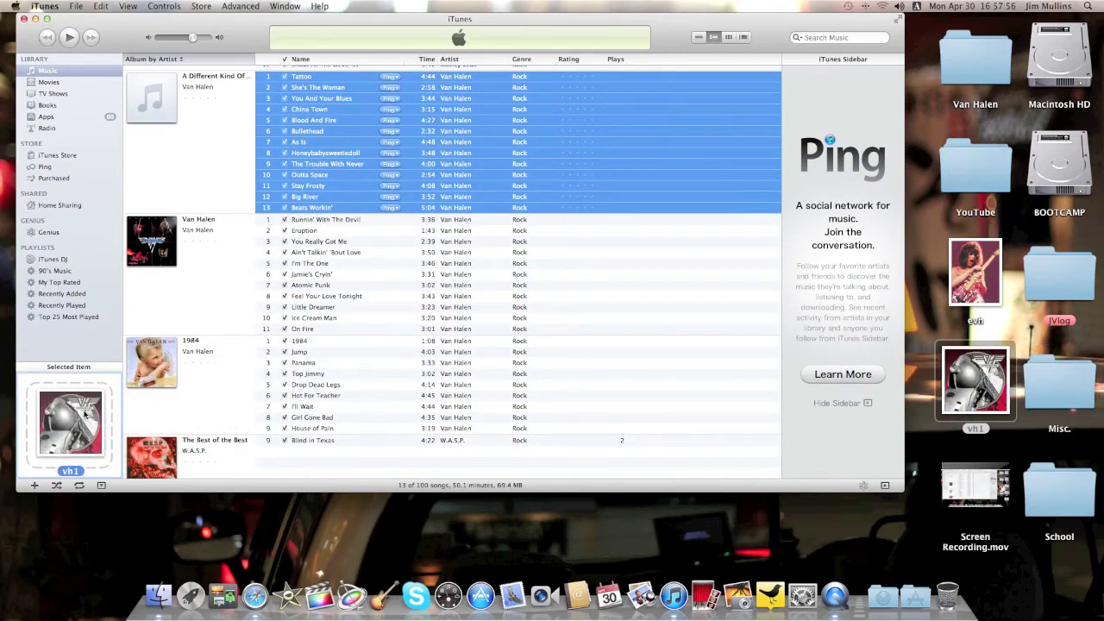
drag(85, 415, 983, 371)
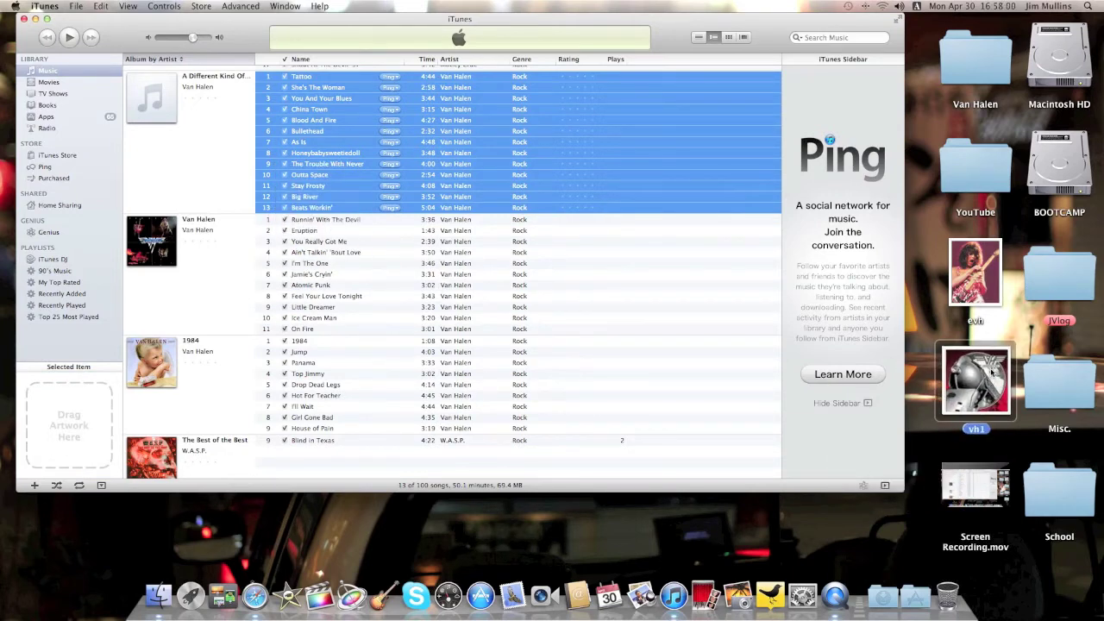
- Add the evh desktop image as artwork for the selected tracks and check it on individual songs up to China Town
click(972, 274)
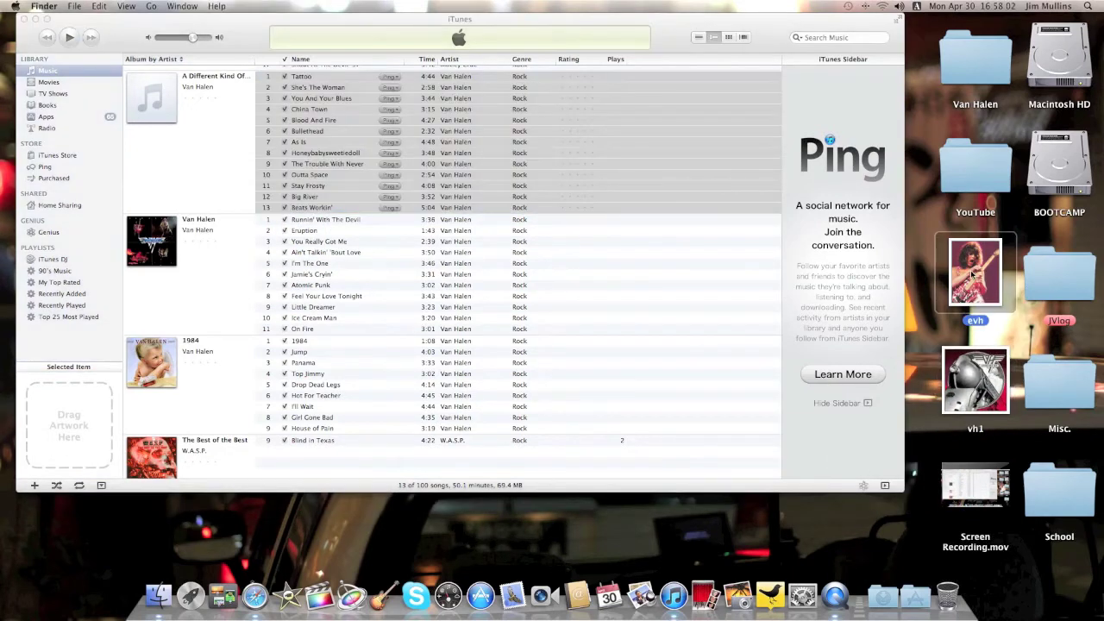
drag(972, 275, 65, 436)
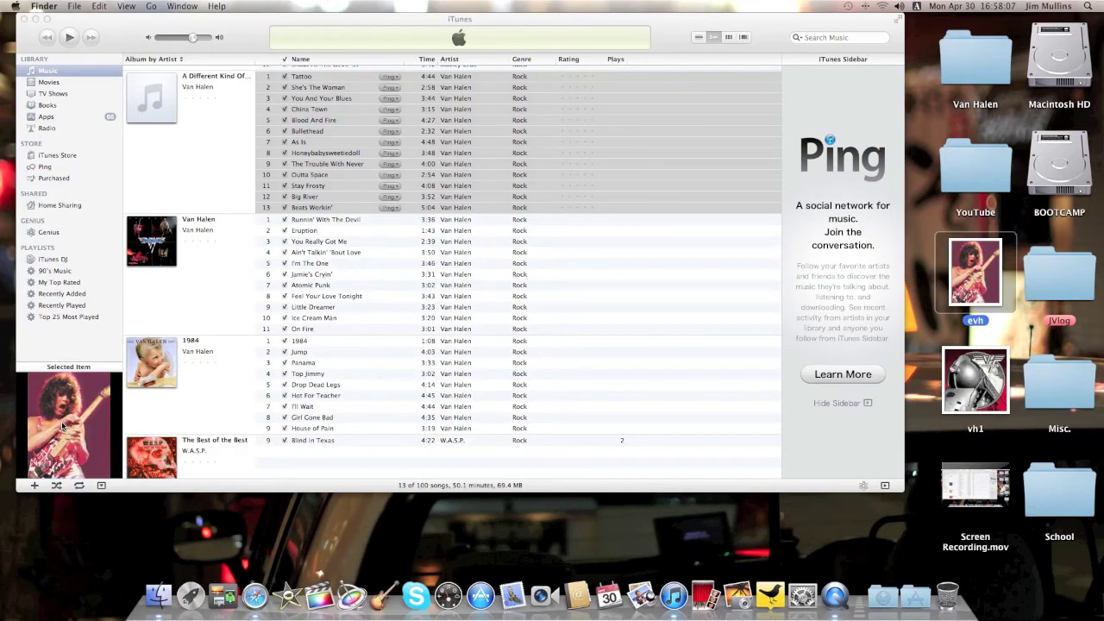
click(319, 89)
click(319, 99)
click(315, 110)
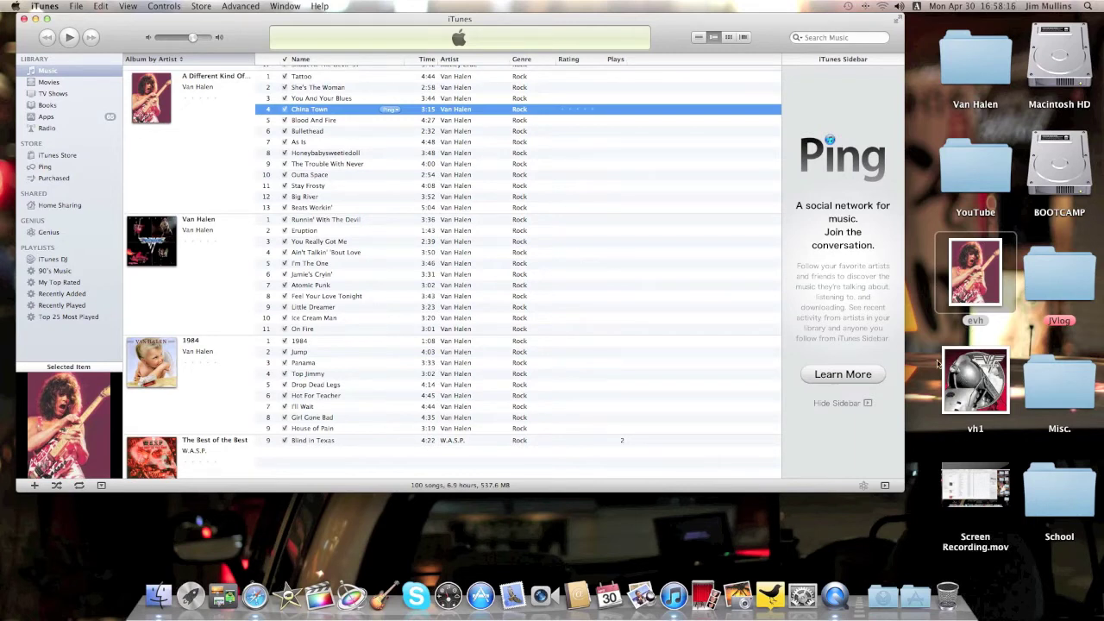
- Open the track info for Tattoo and delete its evh artwork
click(304, 78)
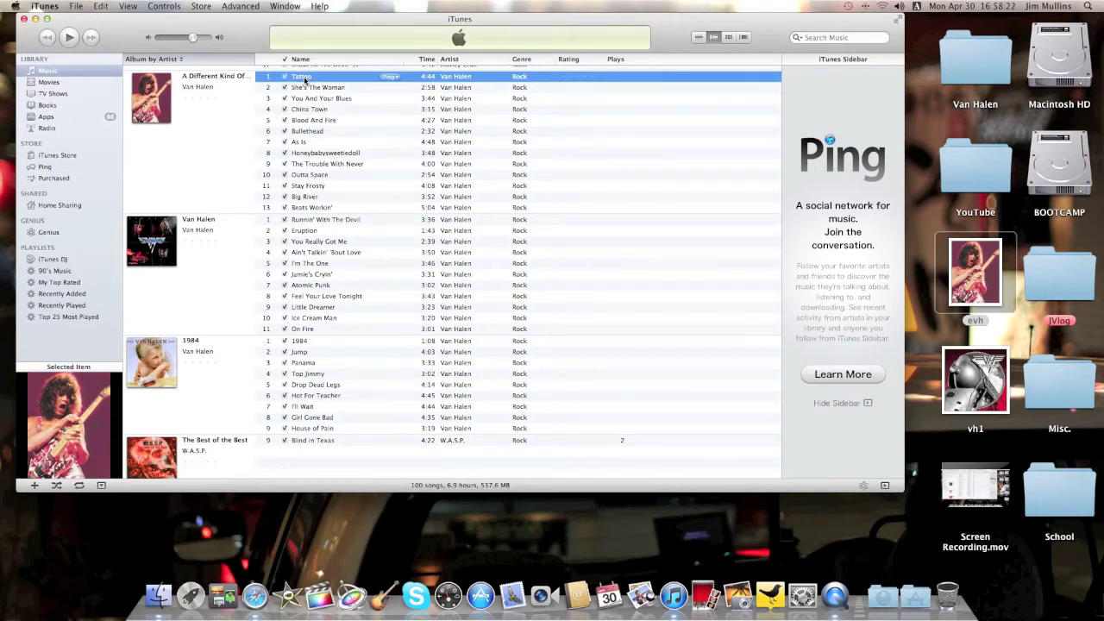
right_click(303, 80)
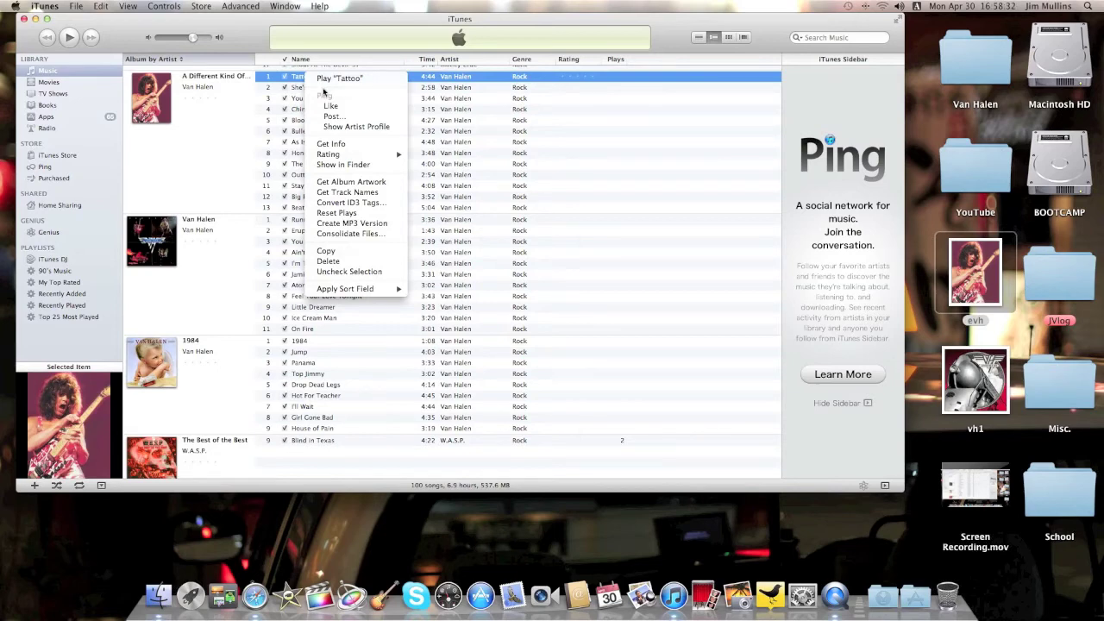
click(333, 146)
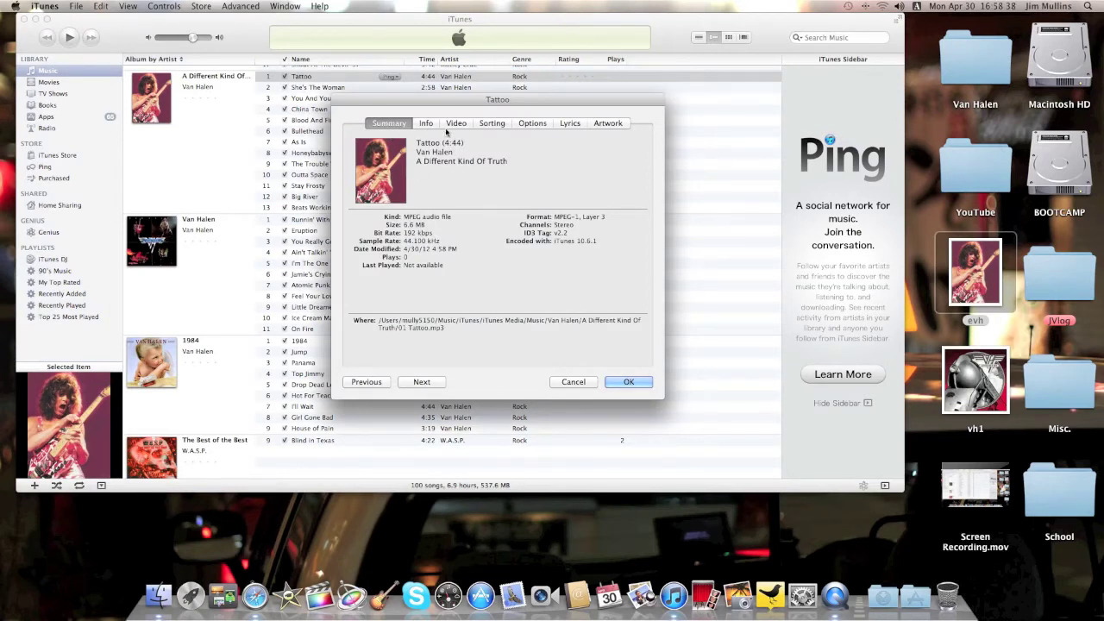
click(608, 124)
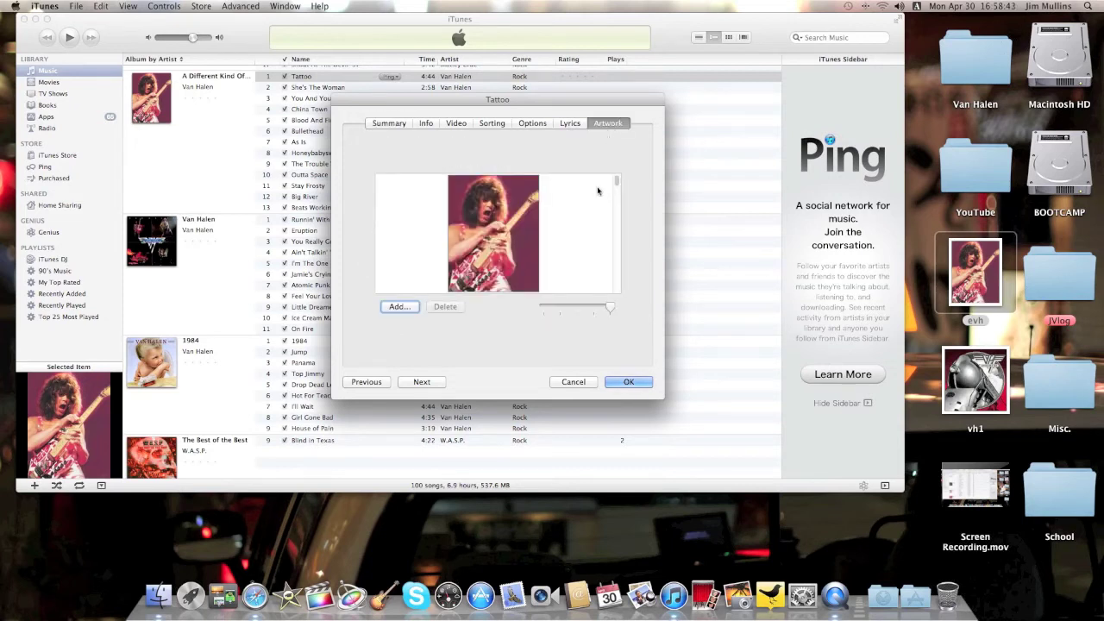
click(500, 224)
click(445, 307)
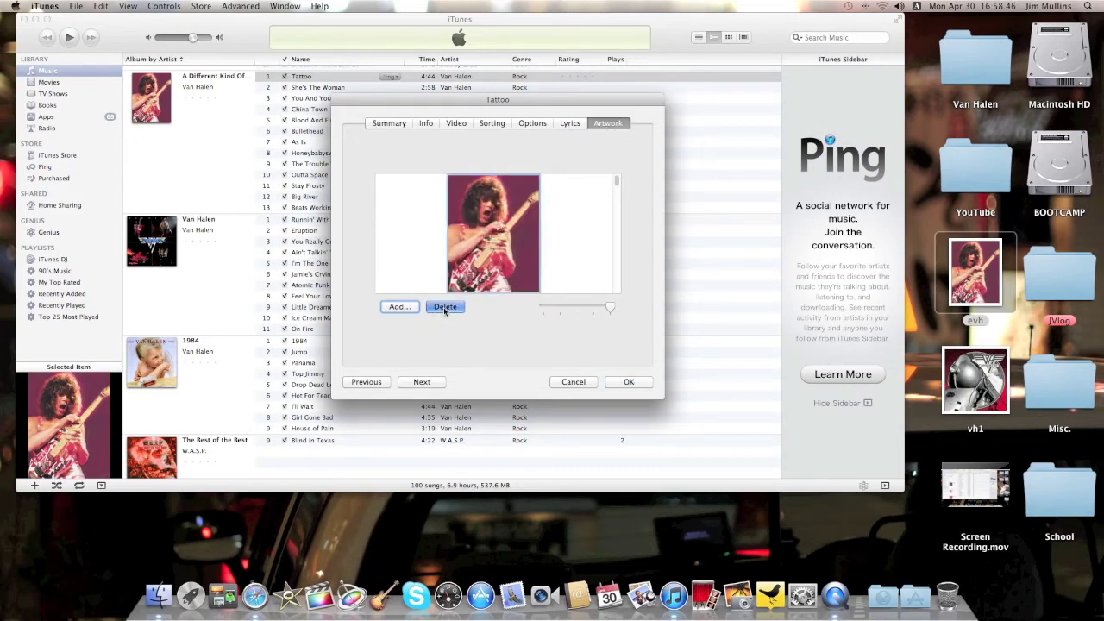
- Delete the artwork from She's The Woman, You And Your Blues and China Town, going through the tracks one by one
click(421, 382)
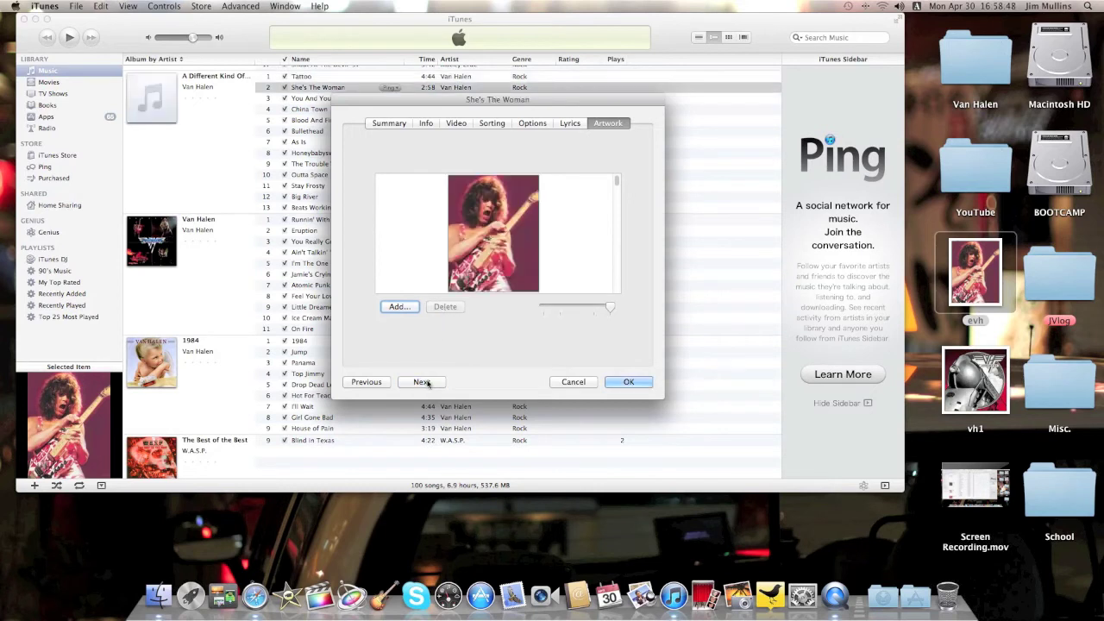
click(486, 241)
click(444, 307)
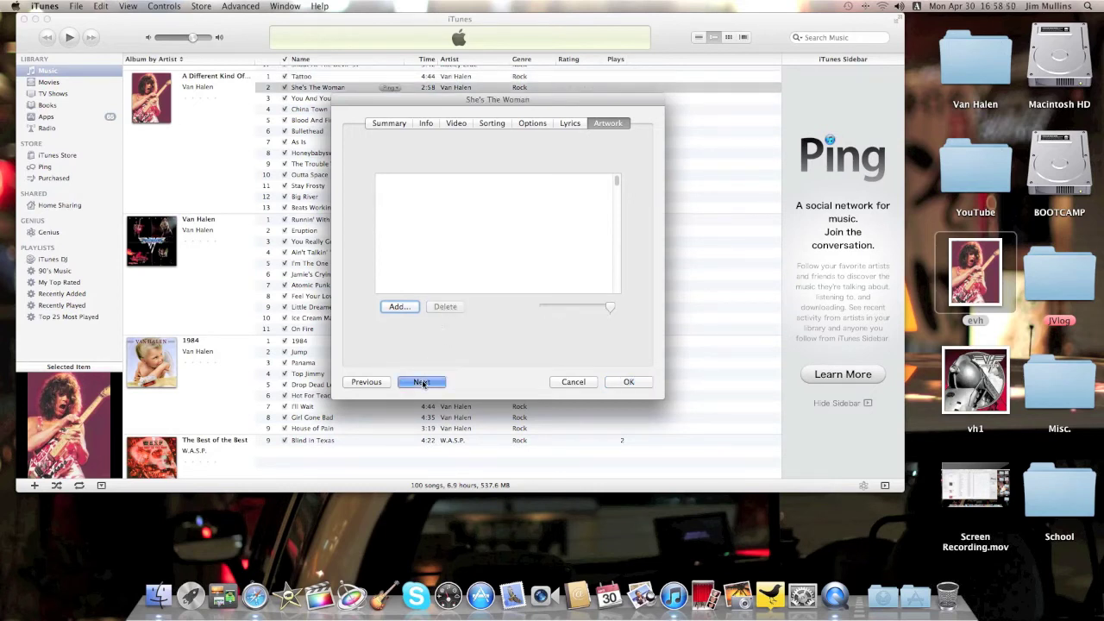
click(422, 382)
click(494, 245)
click(444, 307)
click(422, 382)
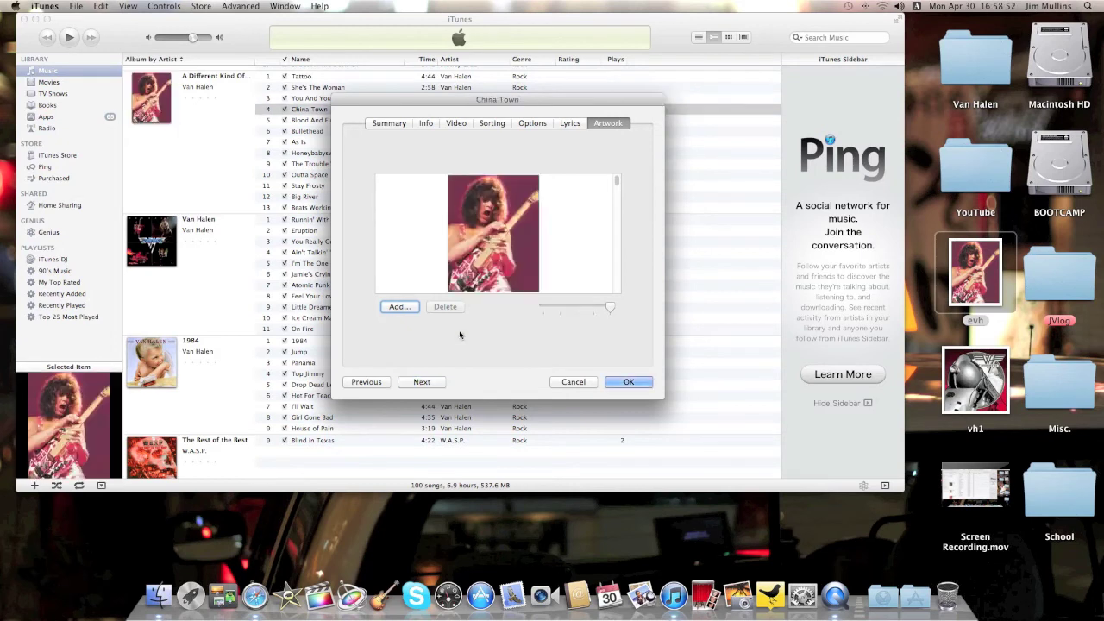
click(481, 256)
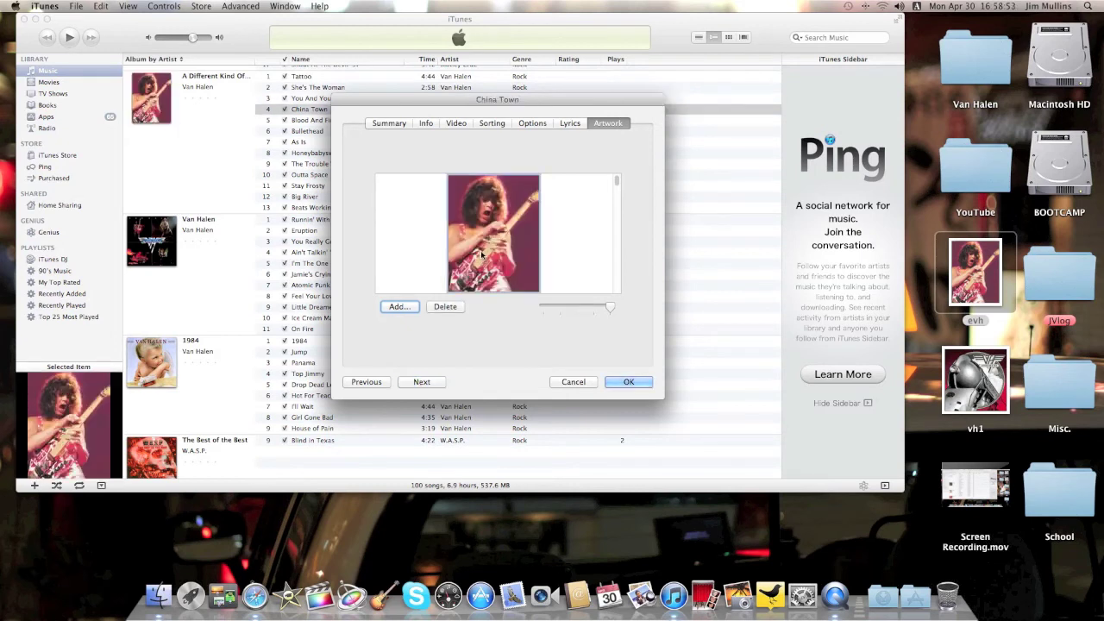
click(448, 307)
- Delete the artwork from each track from Blood And Fire through The Trouble With Never
click(422, 382)
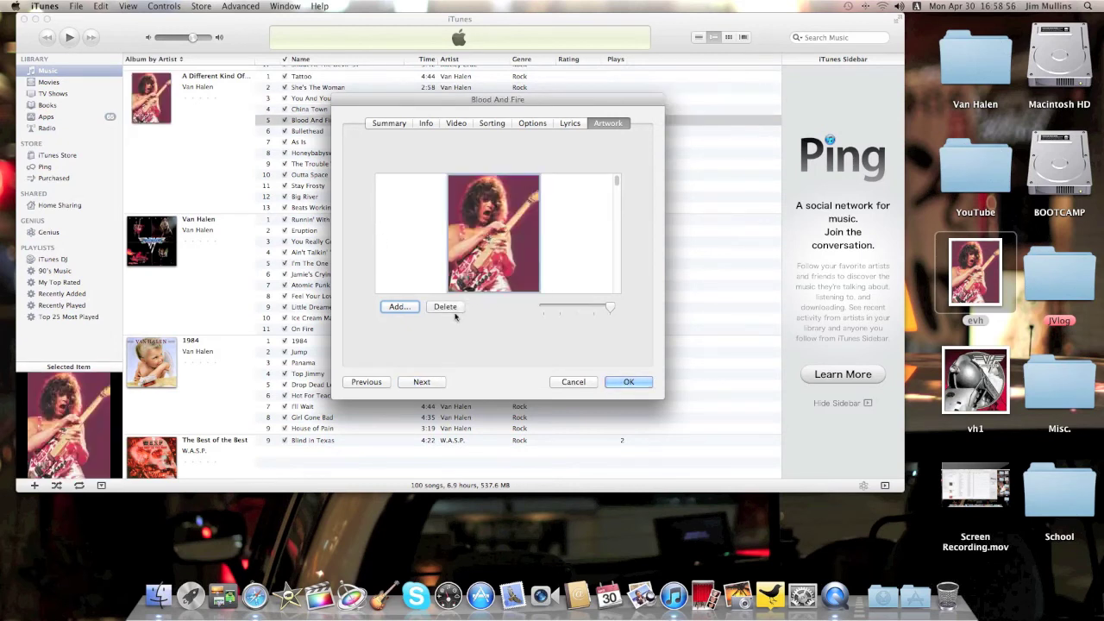
click(448, 307)
click(423, 382)
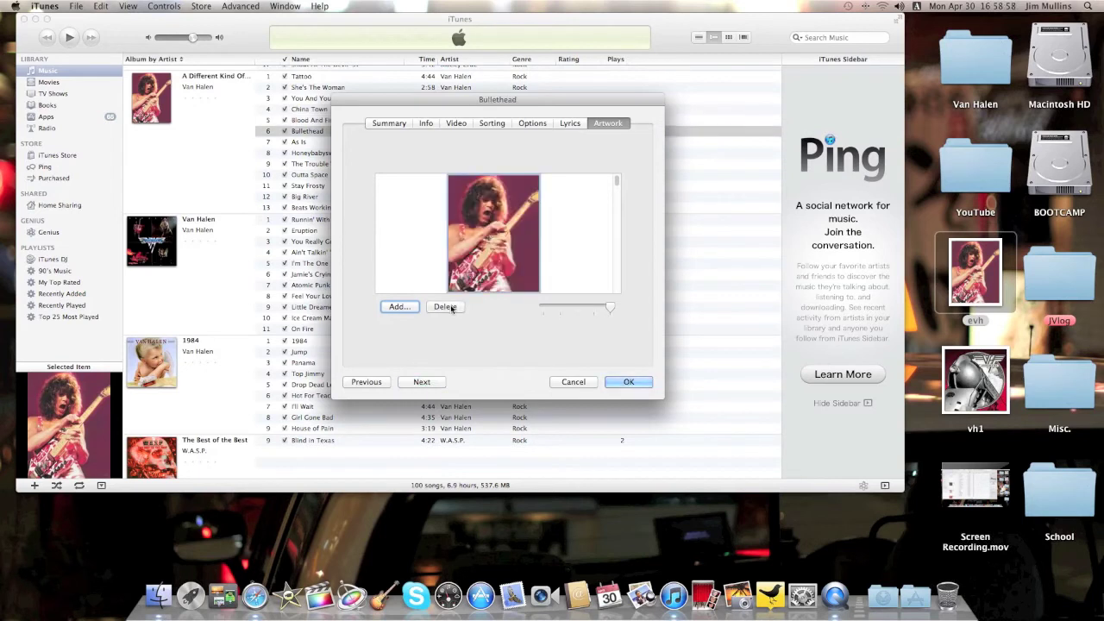
click(449, 307)
click(422, 382)
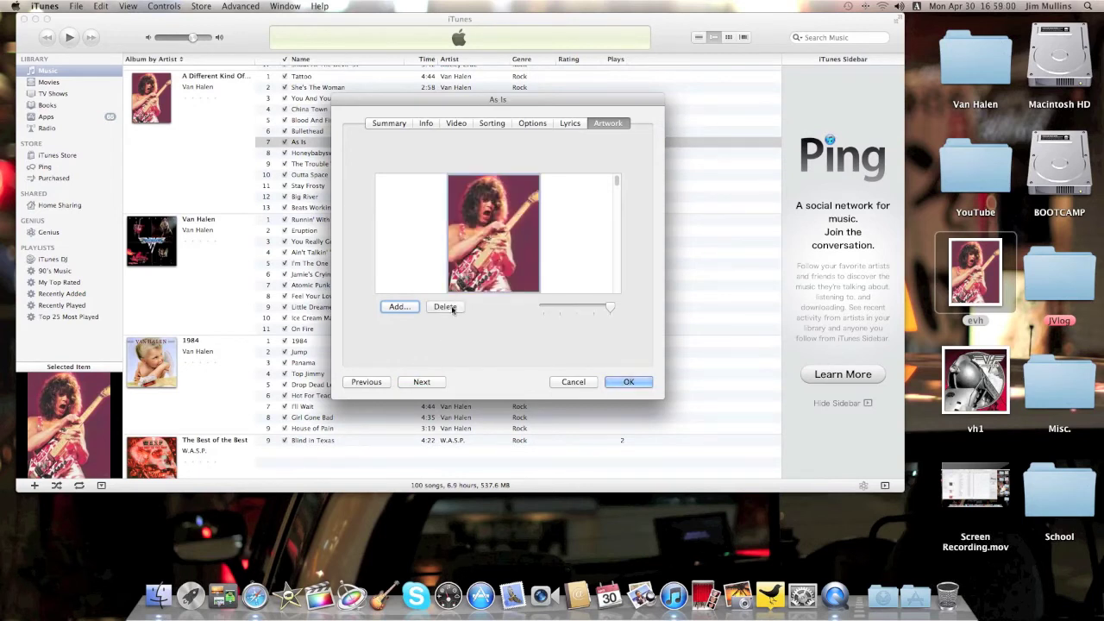
click(448, 307)
click(423, 382)
click(455, 309)
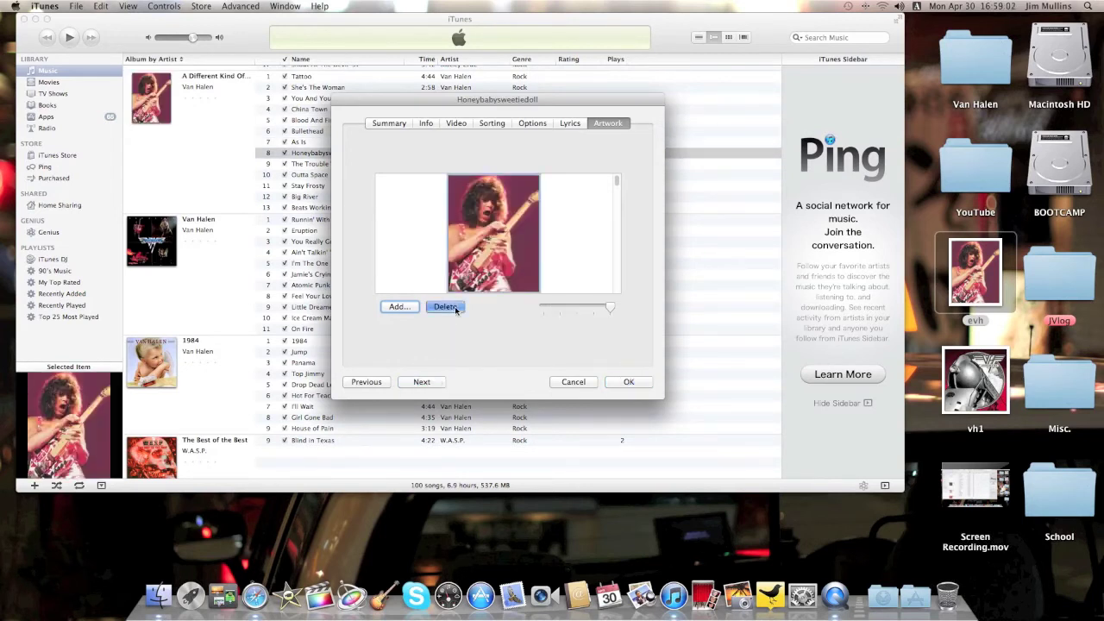
click(435, 382)
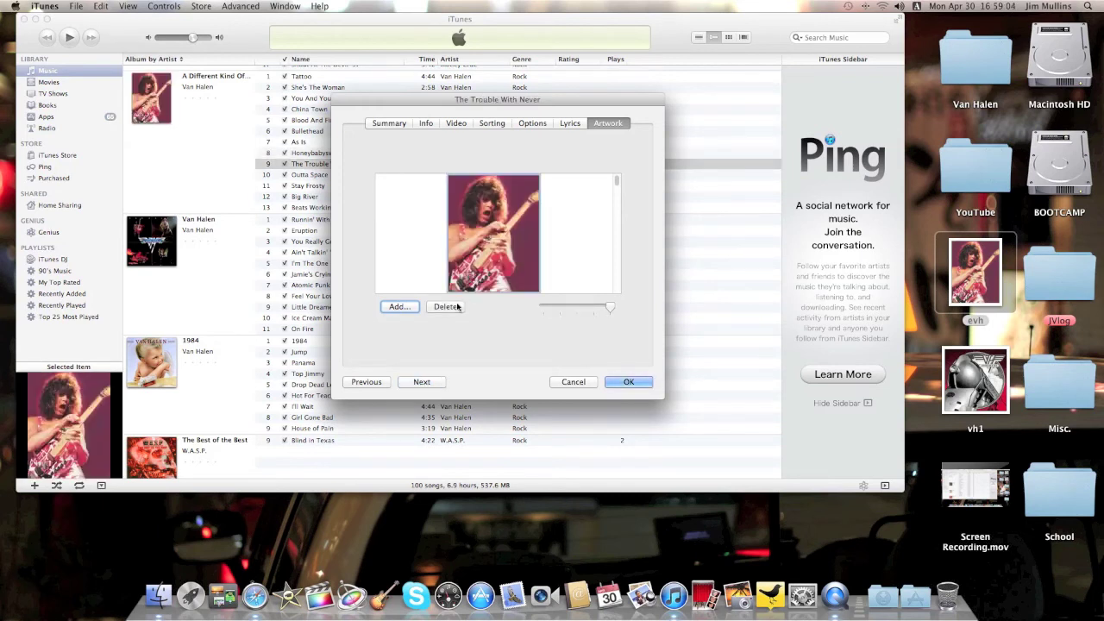
click(457, 307)
- Delete the artwork from Outta Space through Beats Workin', save the changes and spot-check the artwork of the album's first songs
click(422, 382)
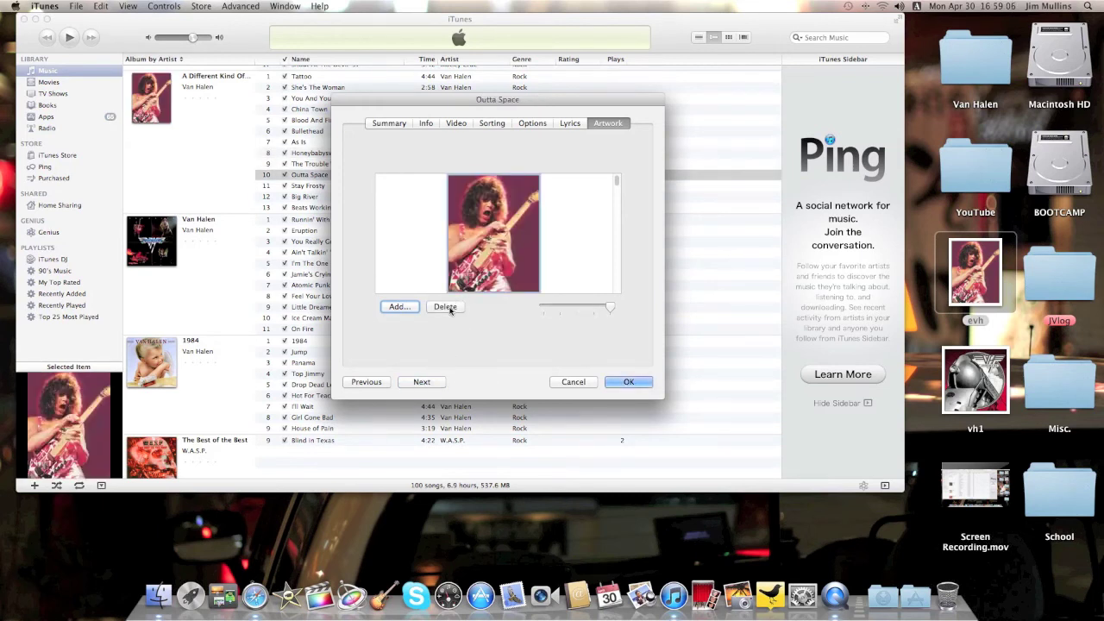
click(446, 307)
click(422, 382)
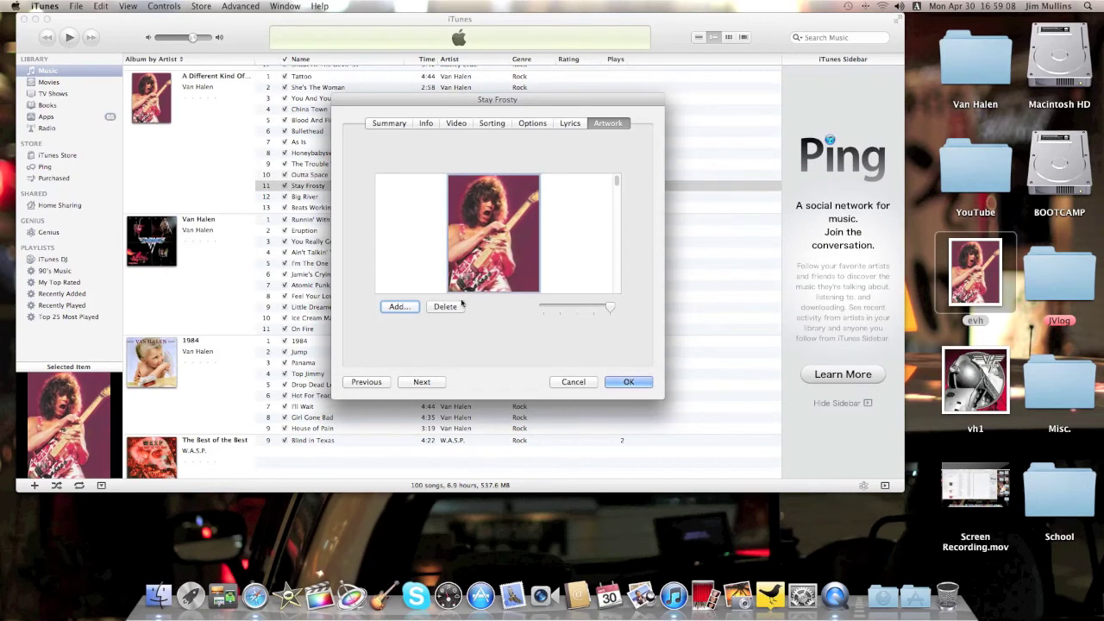
click(448, 307)
click(422, 382)
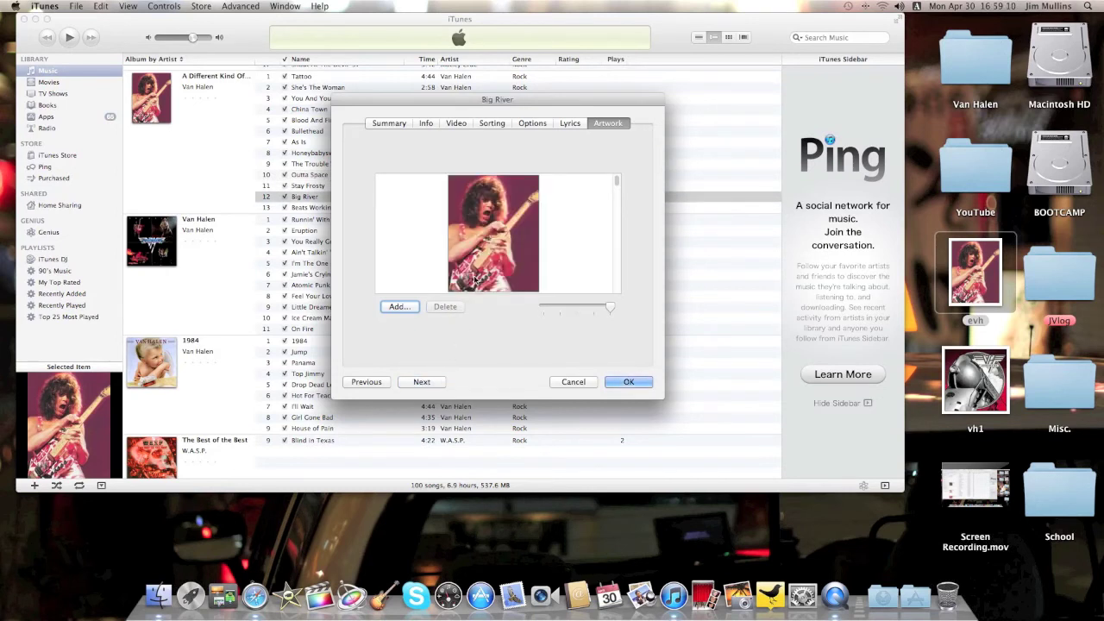
click(457, 307)
click(426, 382)
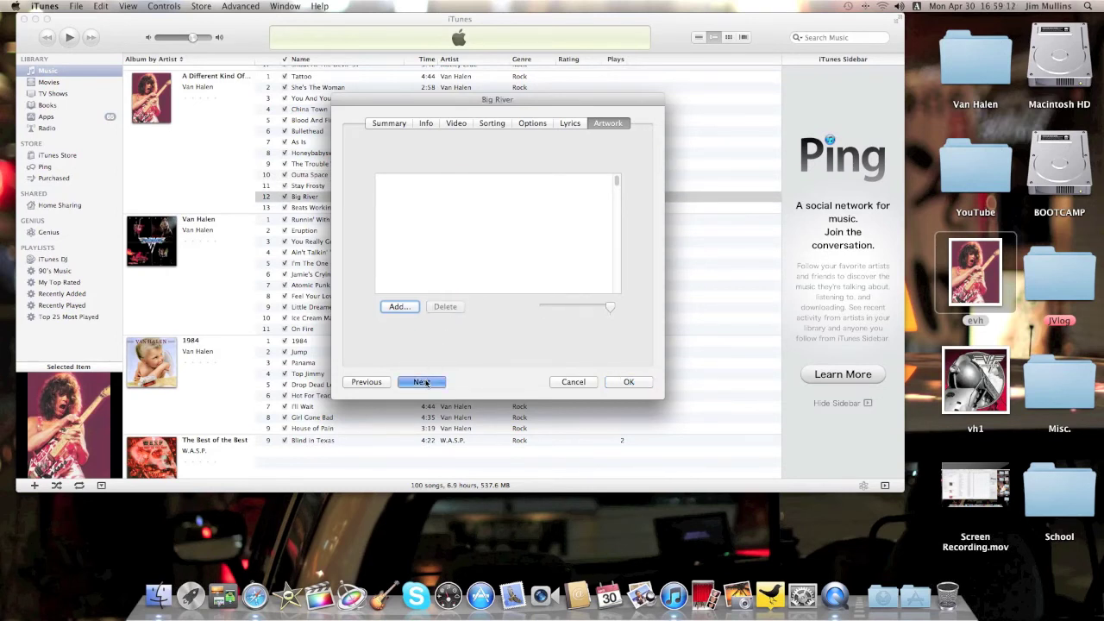
click(451, 308)
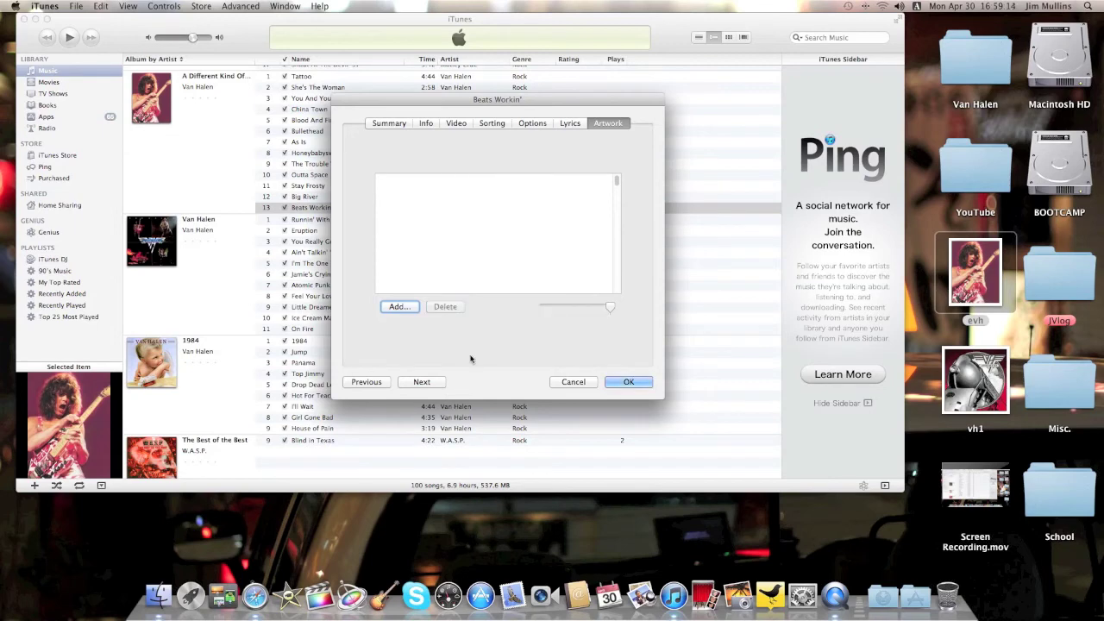
click(632, 383)
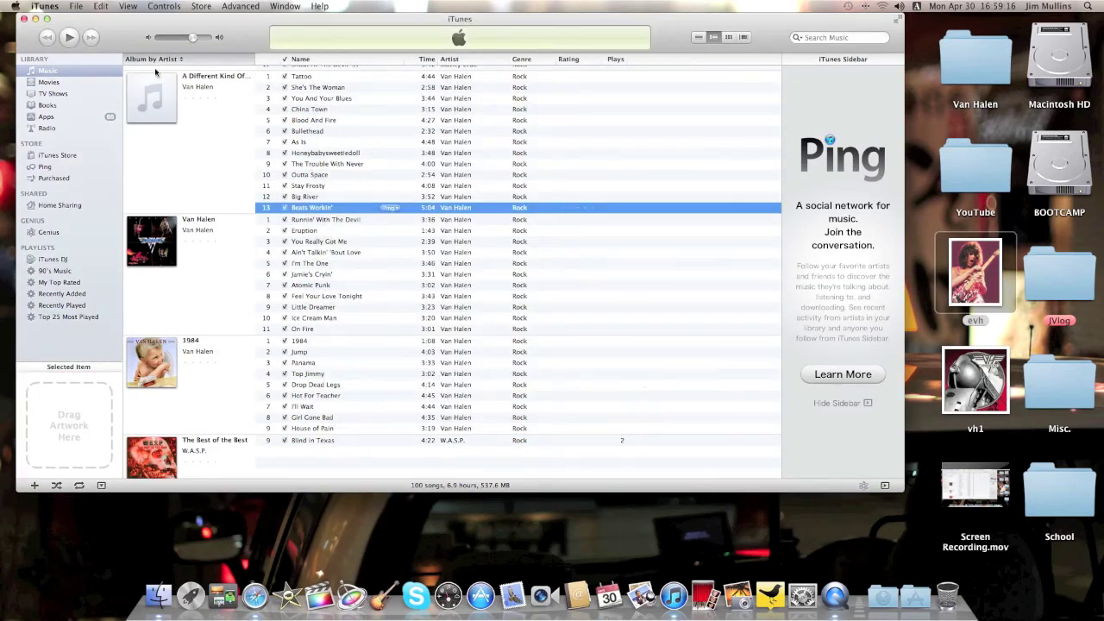
click(302, 79)
click(302, 96)
click(303, 118)
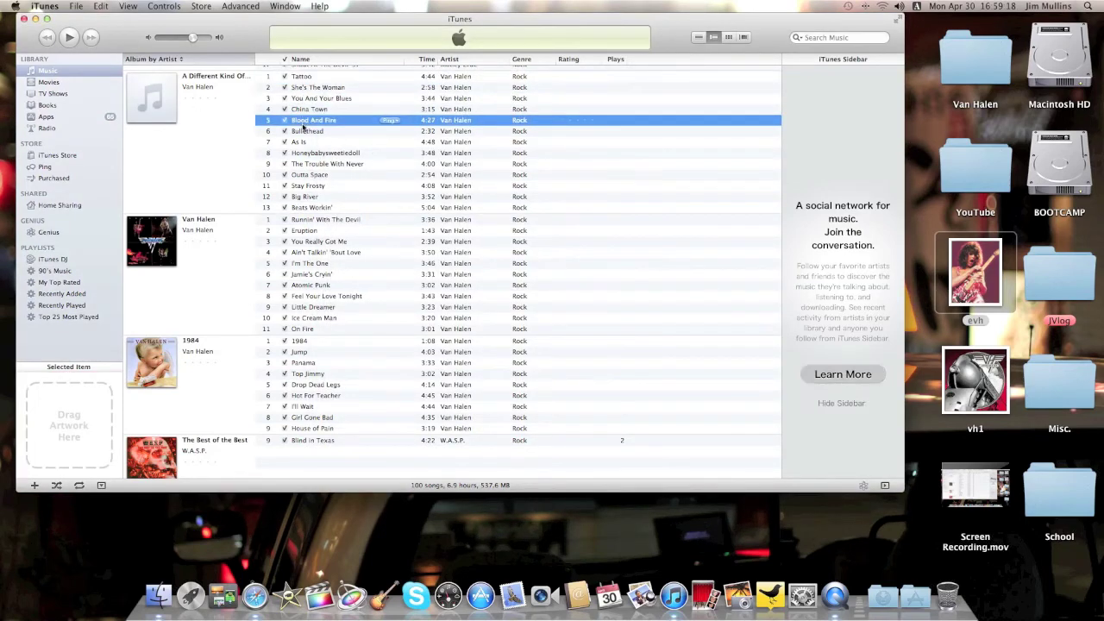
- Set the vh1 desktop image as artwork for all tracks from Tattoo through Beats Workin' and check it on As Is through Outta Space
click(311, 79)
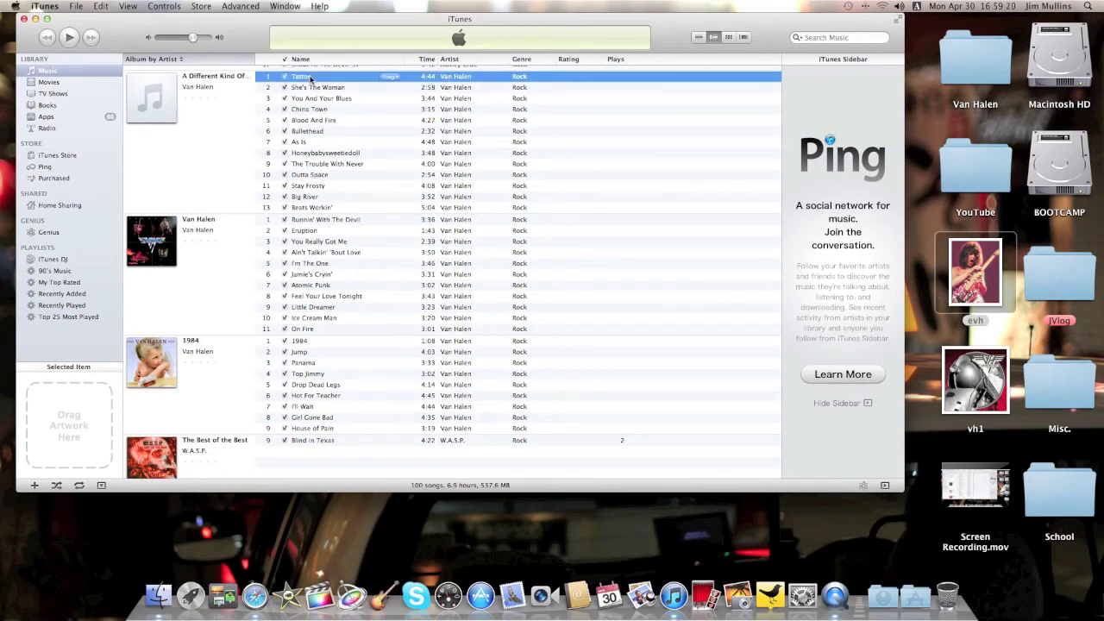
shift+click(317, 209)
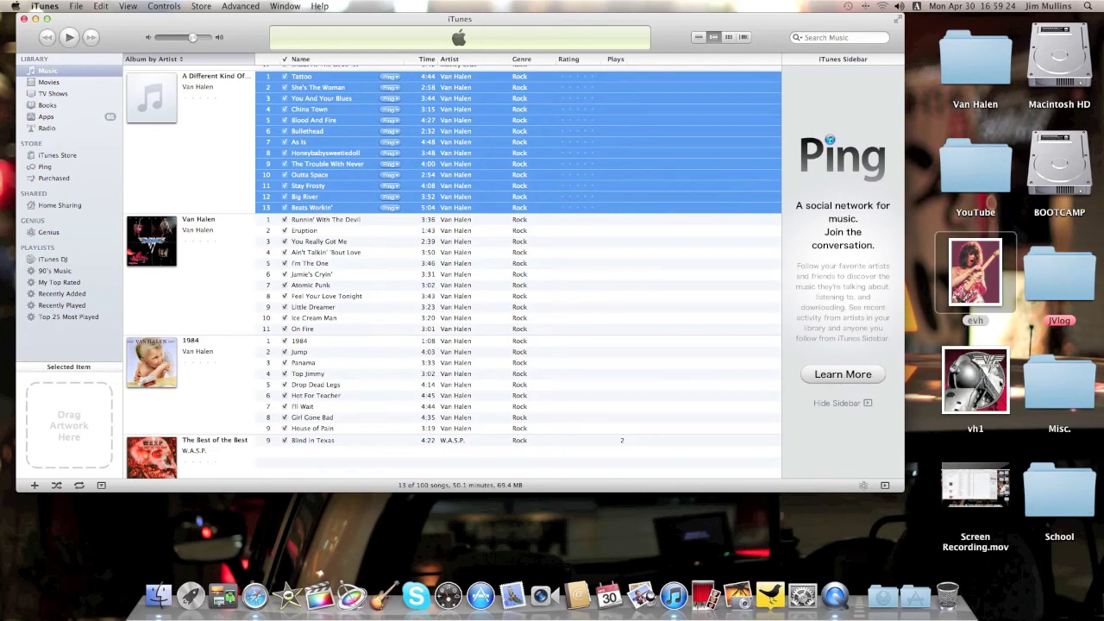
drag(1000, 382, 96, 416)
click(196, 178)
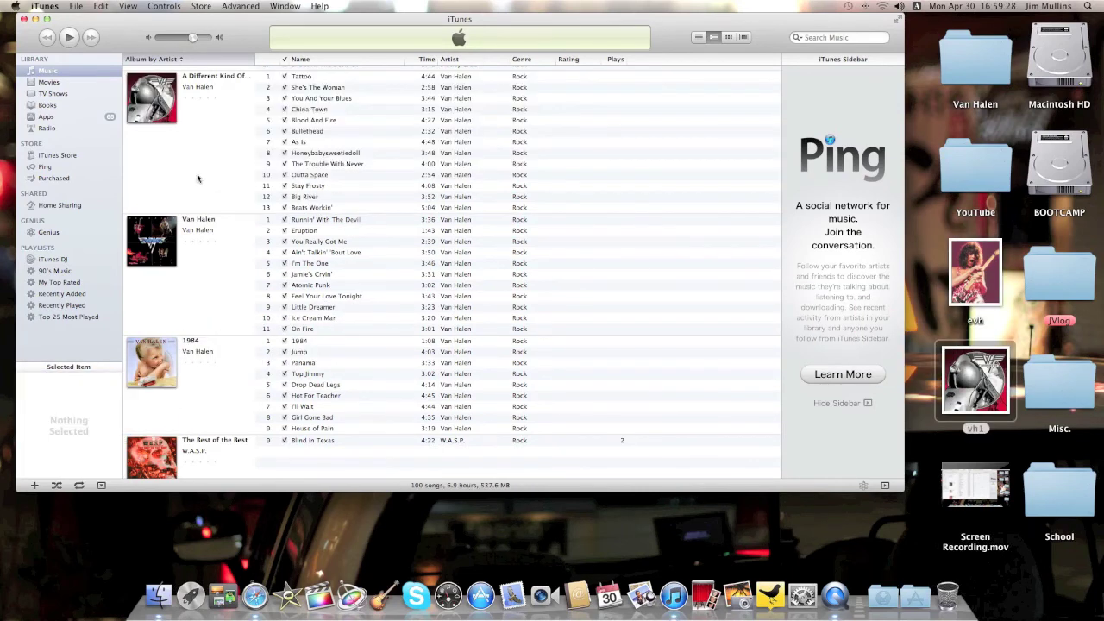
click(305, 144)
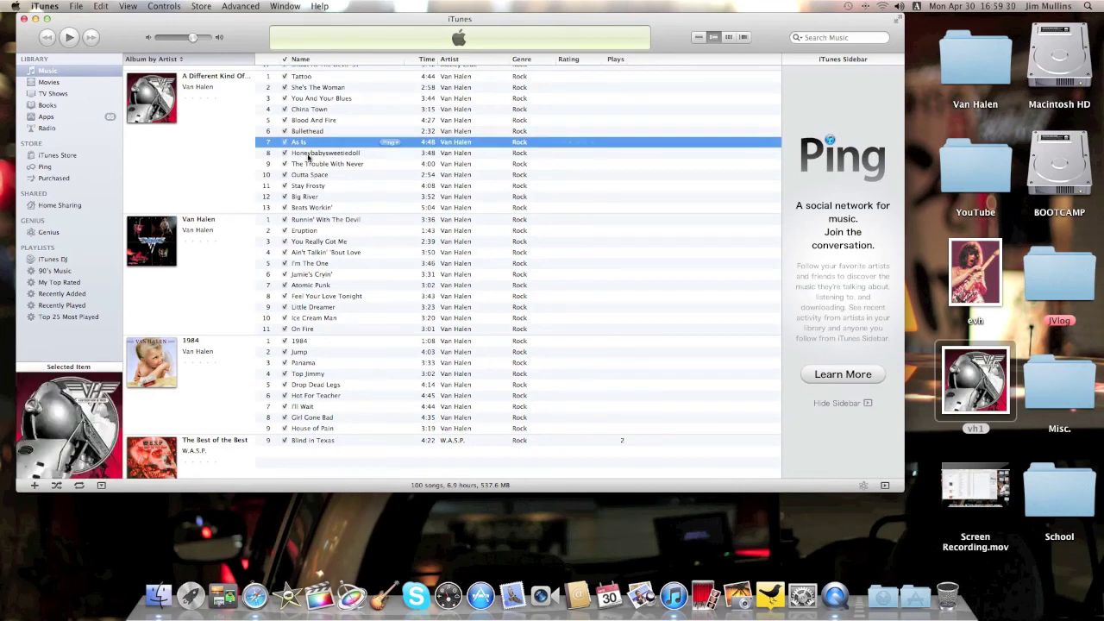
click(308, 155)
click(308, 165)
click(307, 176)
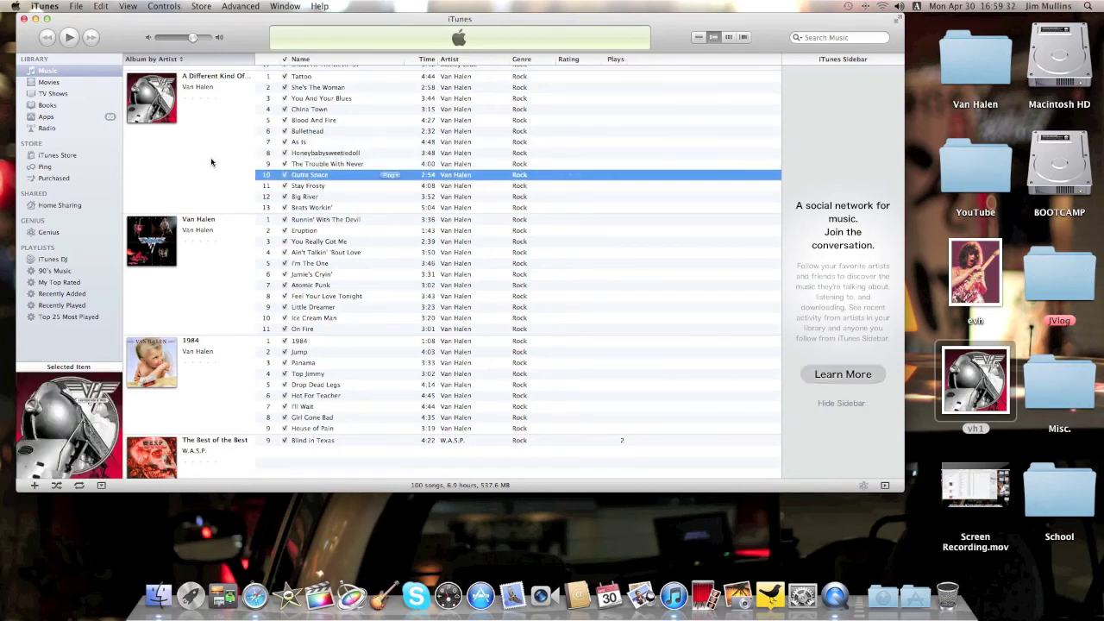